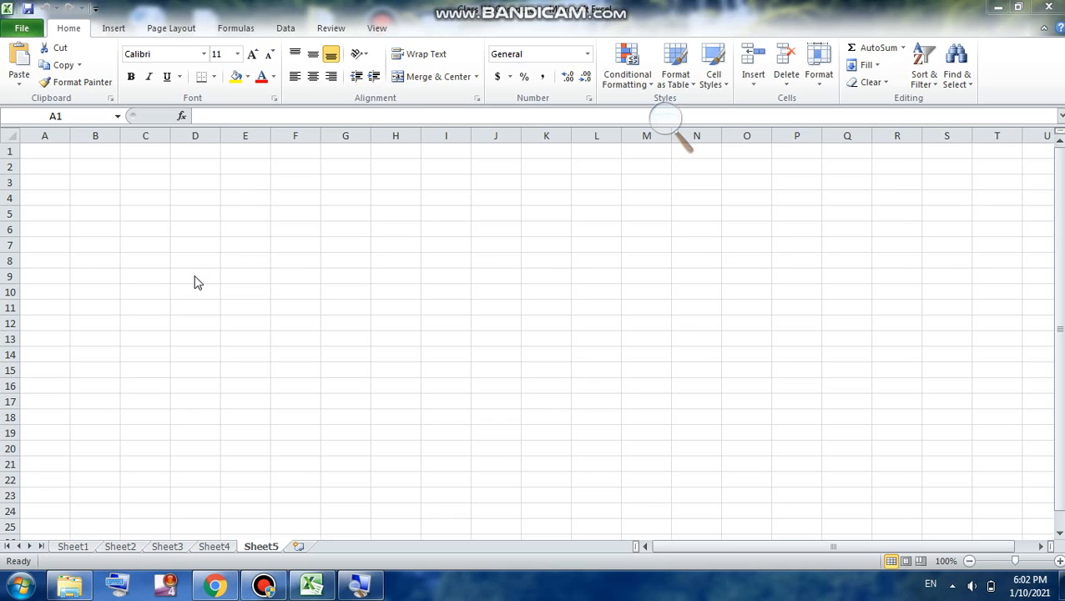
pyautogui.click(48, 152)
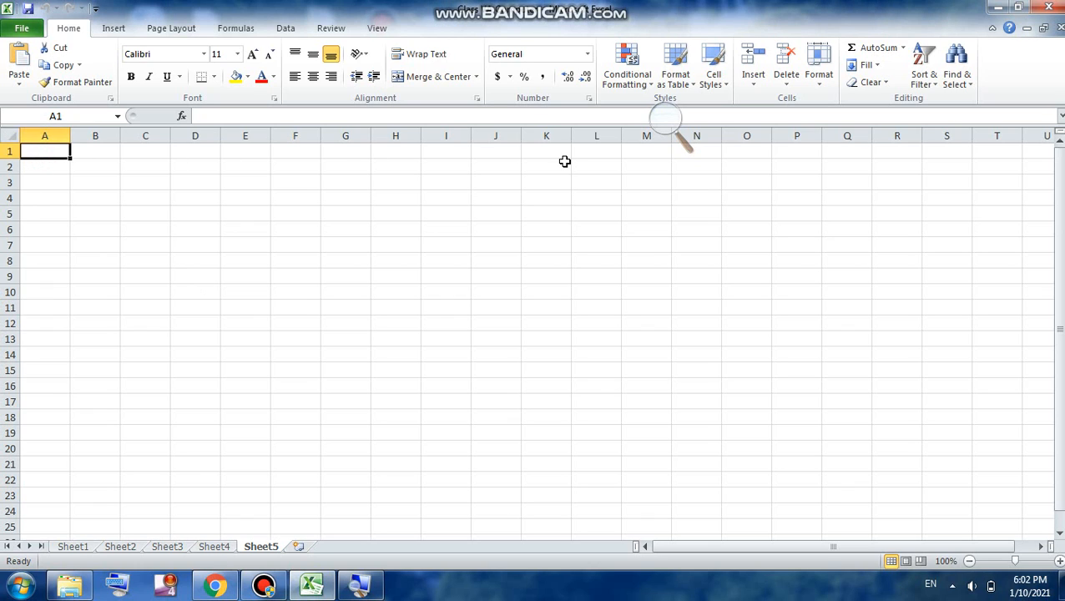
pyautogui.click(176, 152)
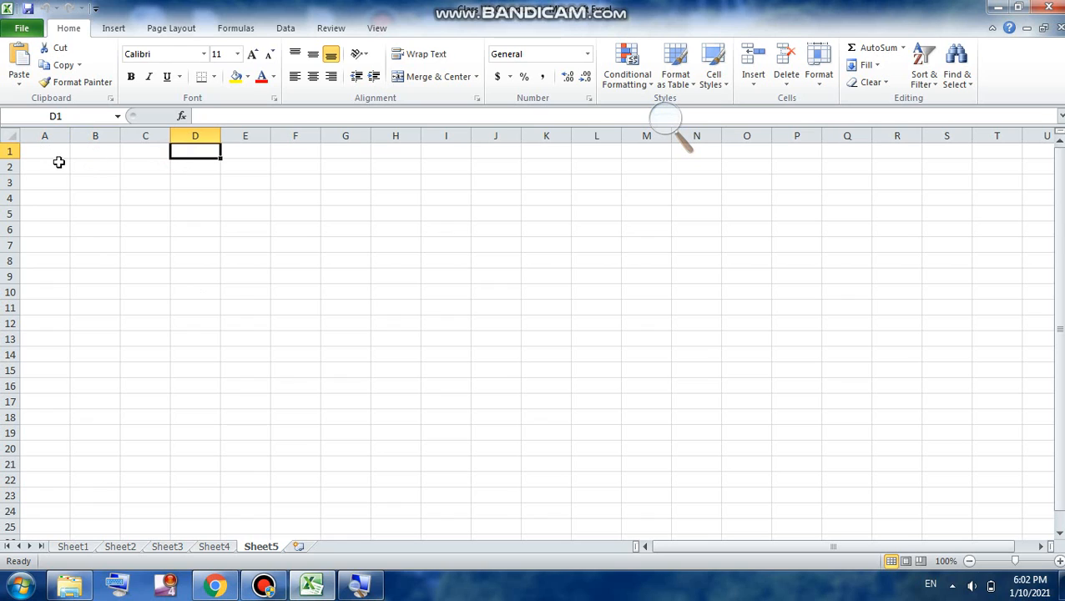
pyautogui.moveTo(58, 162); pyautogui.dragTo(702, 195)
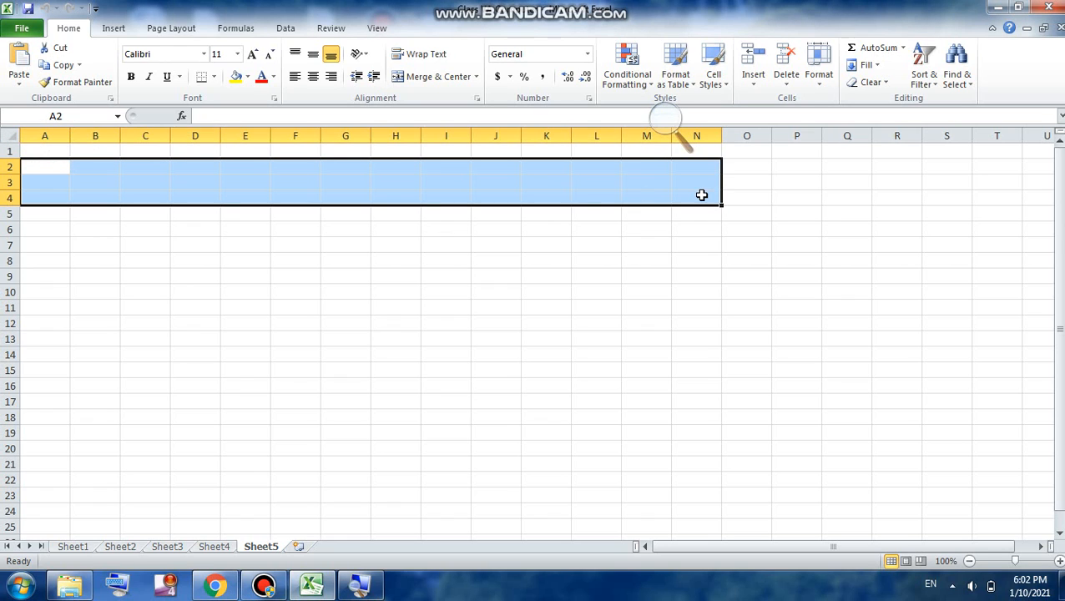
pyautogui.click(55, 199)
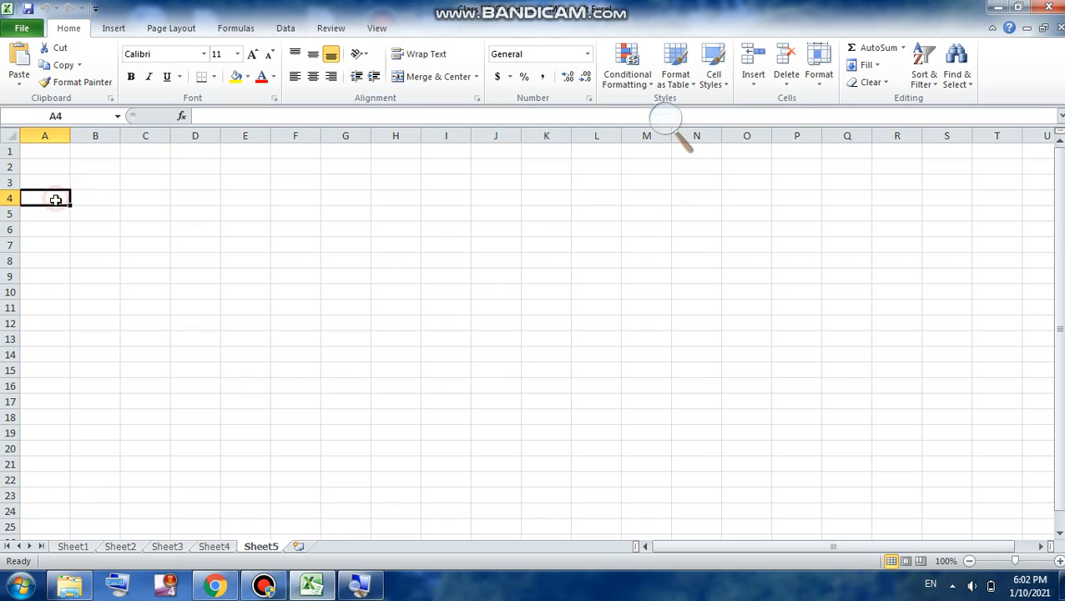
pyautogui.moveTo(55, 200); pyautogui.dragTo(56, 453)
pyautogui.click(206, 306)
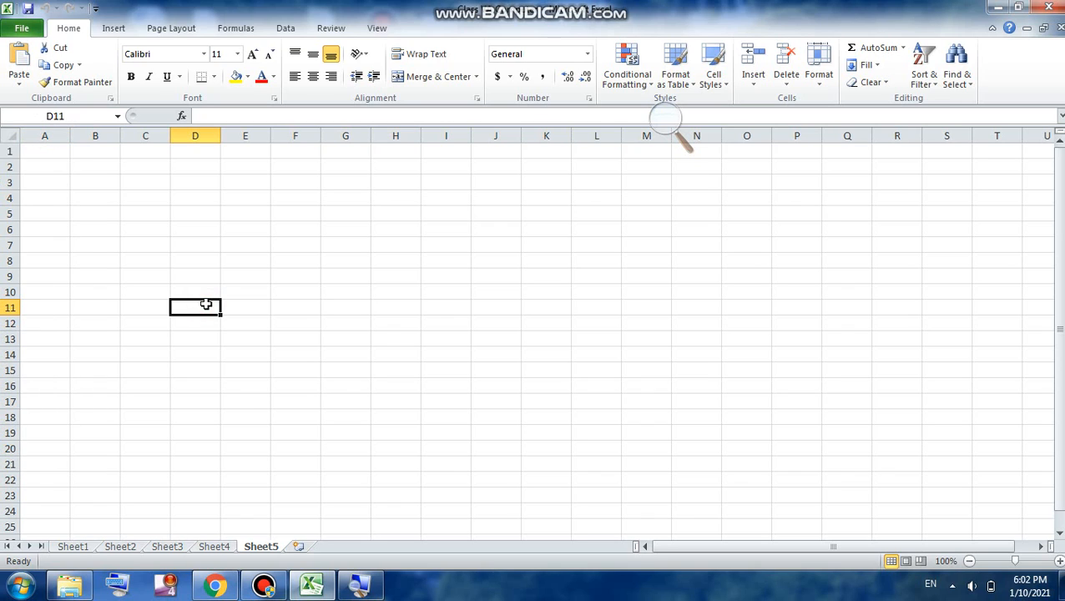
pyautogui.click(43, 151)
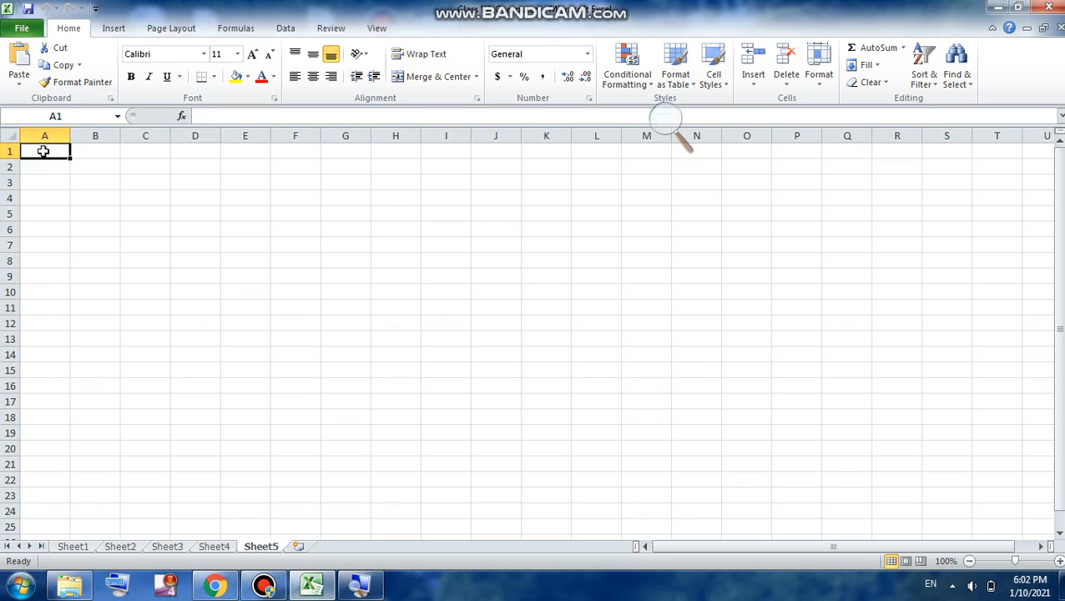
pyautogui.moveTo(44, 151); pyautogui.dragTo(833, 195)
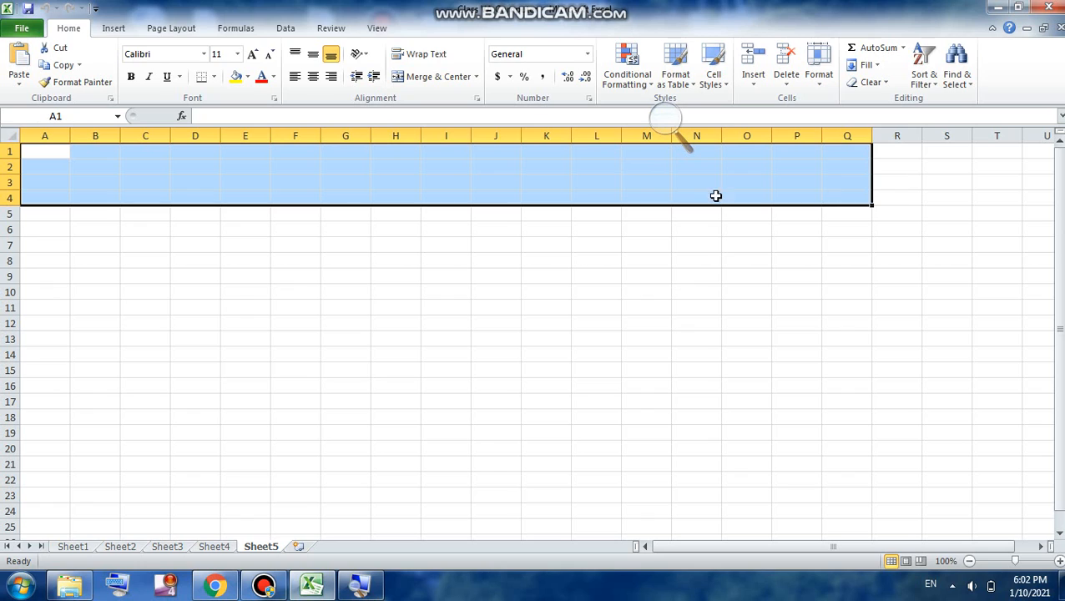
pyautogui.click(40, 168)
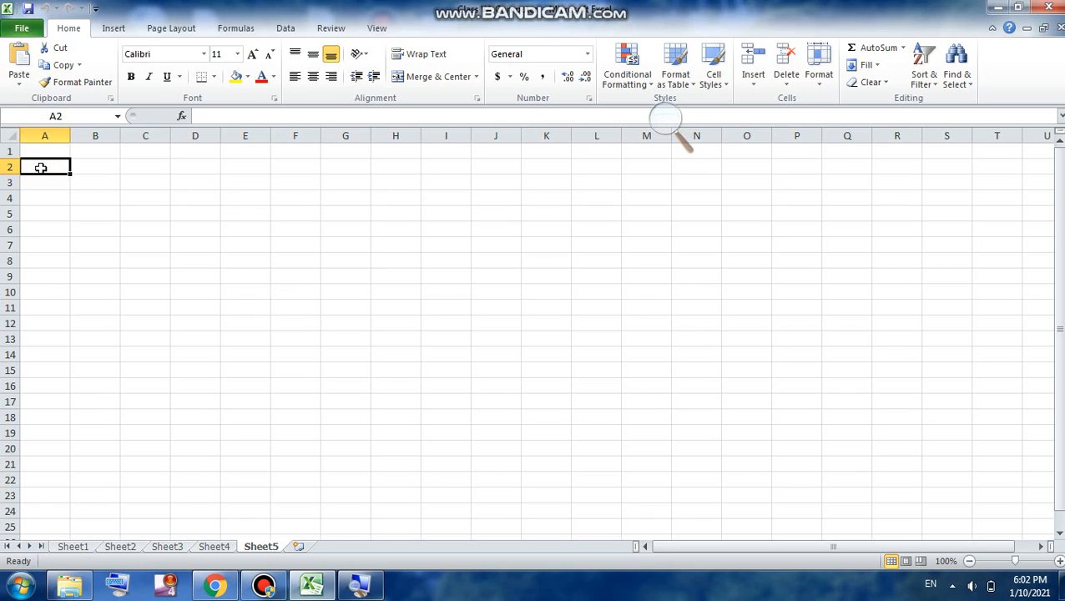
pyautogui.click(45, 152)
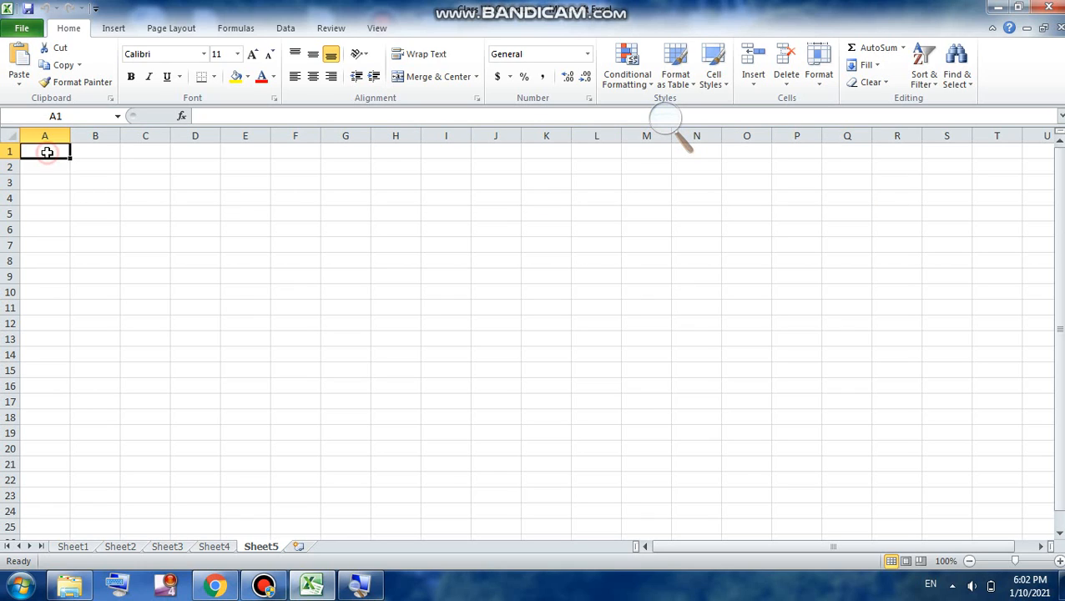
pyautogui.moveTo(47, 152); pyautogui.dragTo(652, 176)
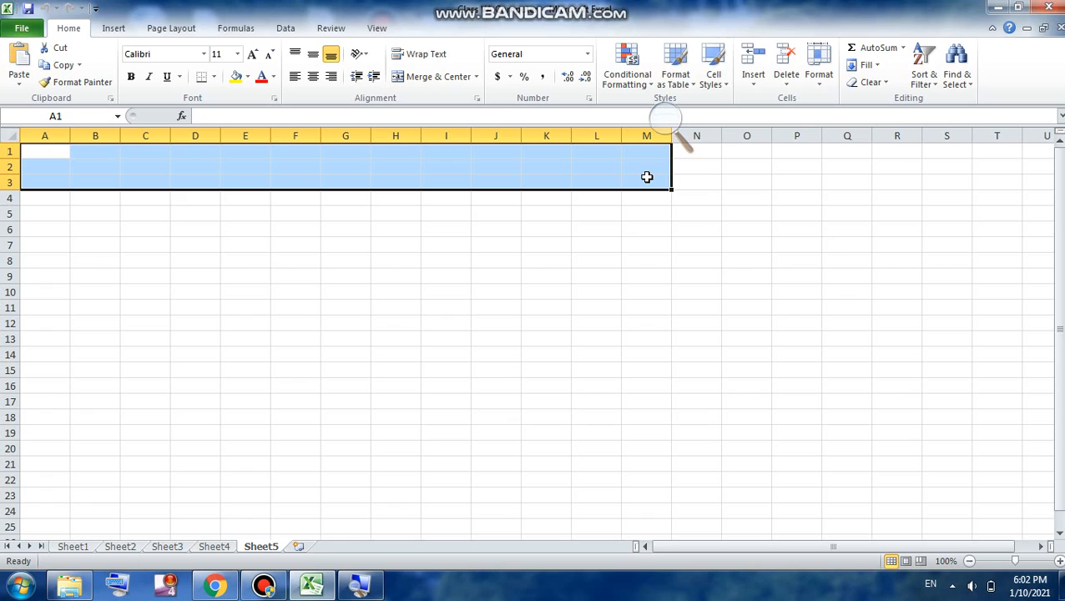
pyautogui.click(55, 255)
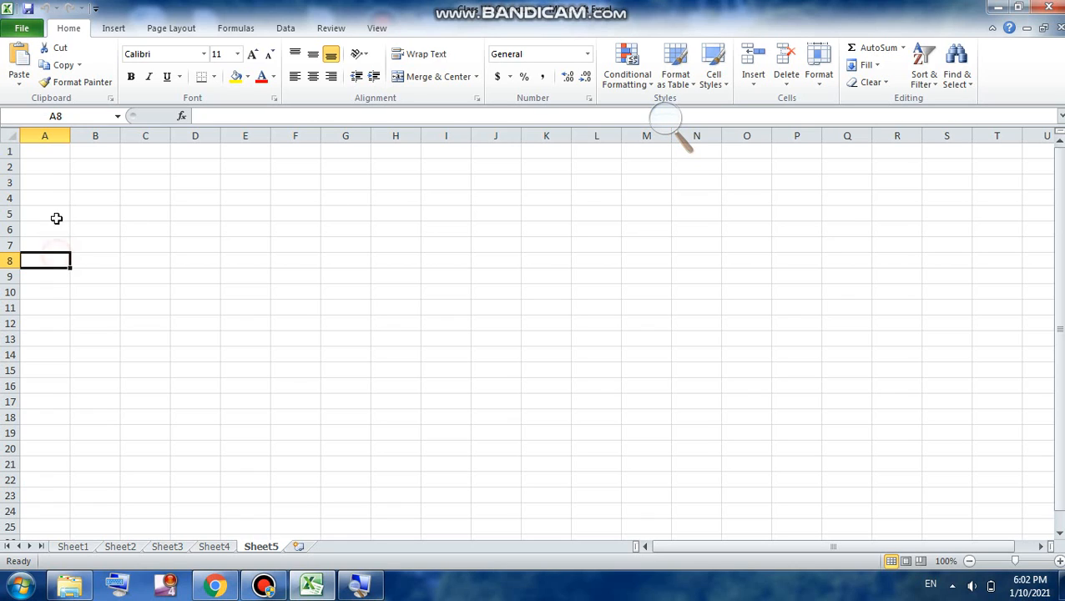
pyautogui.moveTo(42, 152); pyautogui.dragTo(95, 510)
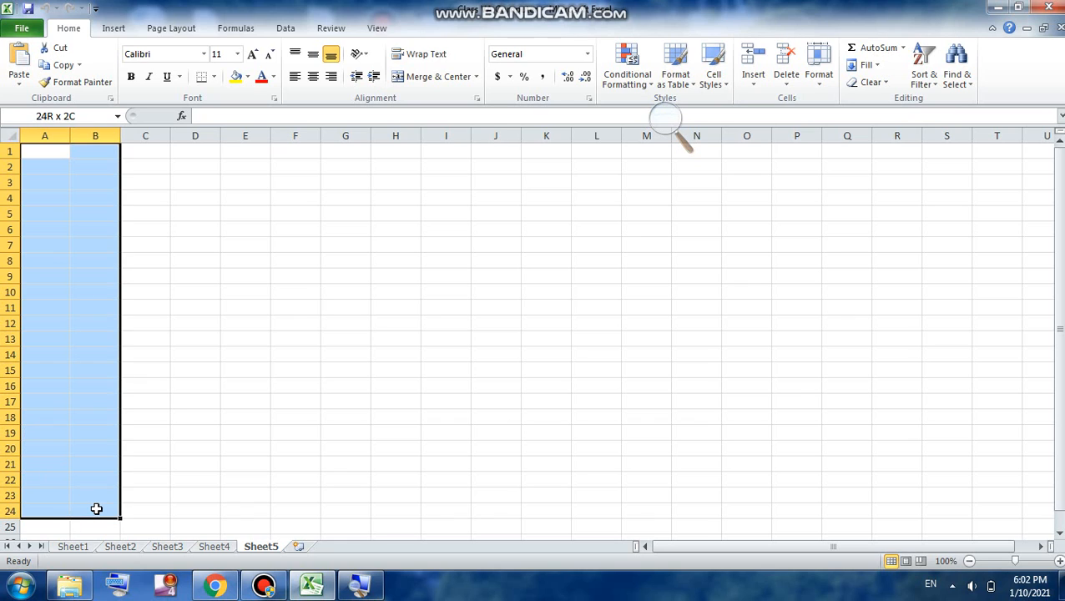
pyautogui.doubleClick(97, 509)
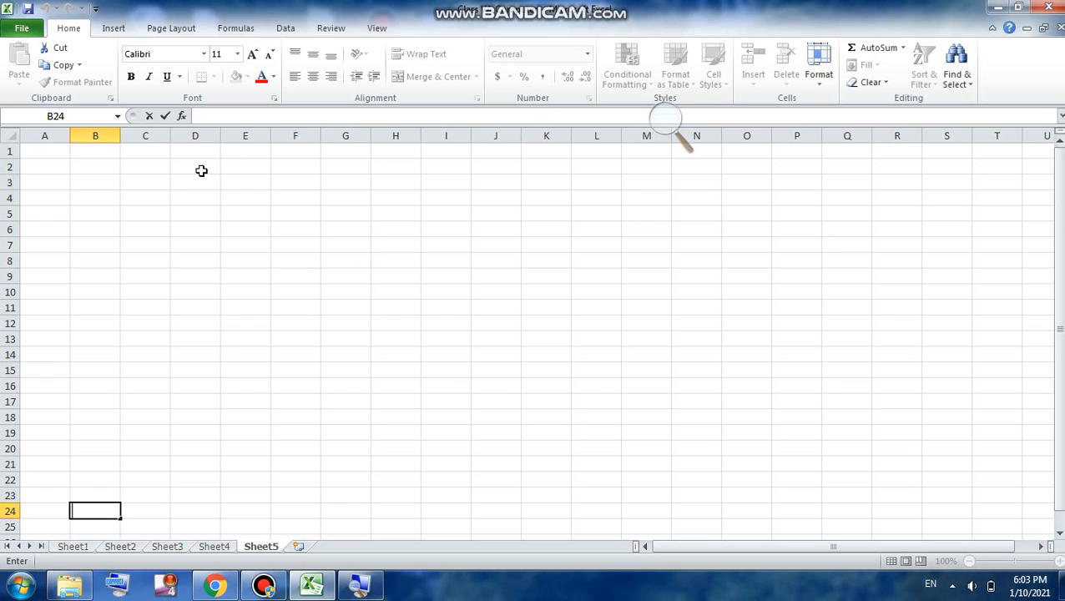
pyautogui.moveTo(200, 165); pyautogui.dragTo(564, 214)
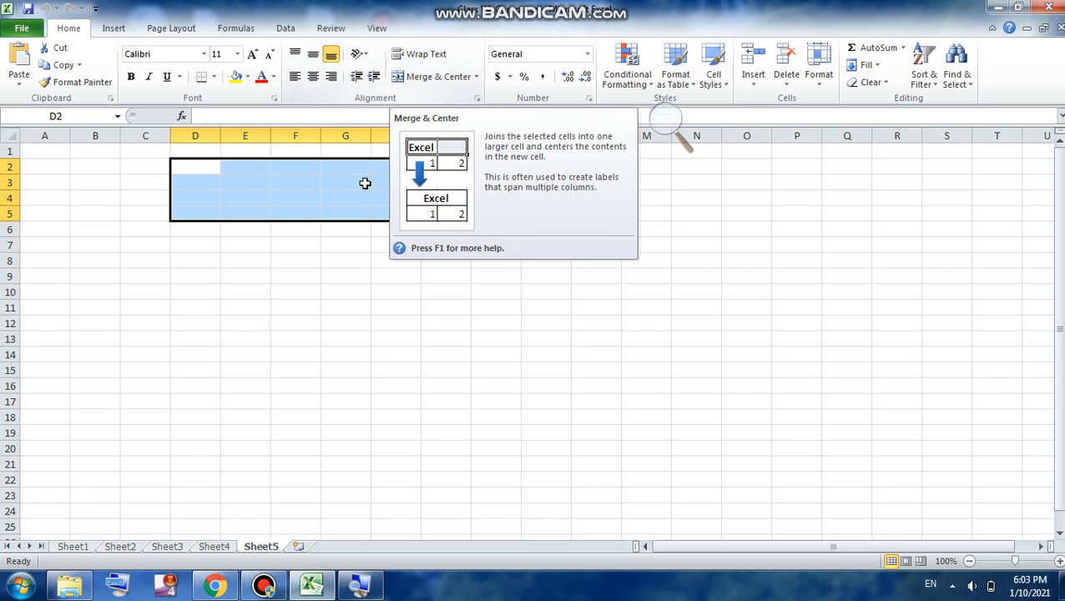
pyautogui.click(281, 257)
pyautogui.click(209, 171)
pyautogui.click(325, 171)
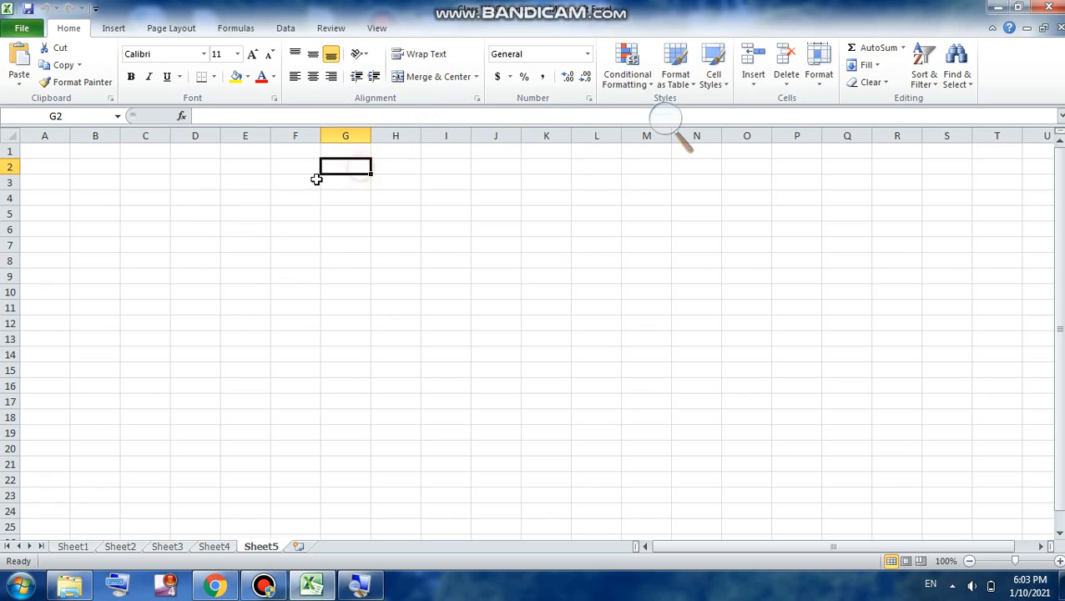
# Merge and center cells D3:J6 and enter the text "Computer" in the merged cell.
pyautogui.moveTo(190, 181); pyautogui.dragTo(488, 228)
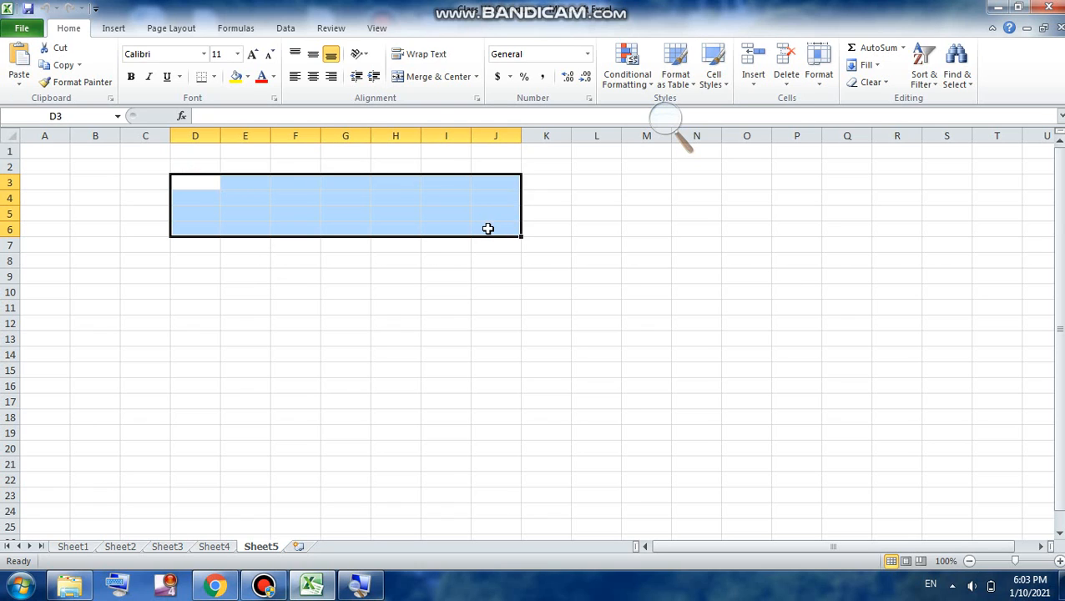
pyautogui.click(432, 79)
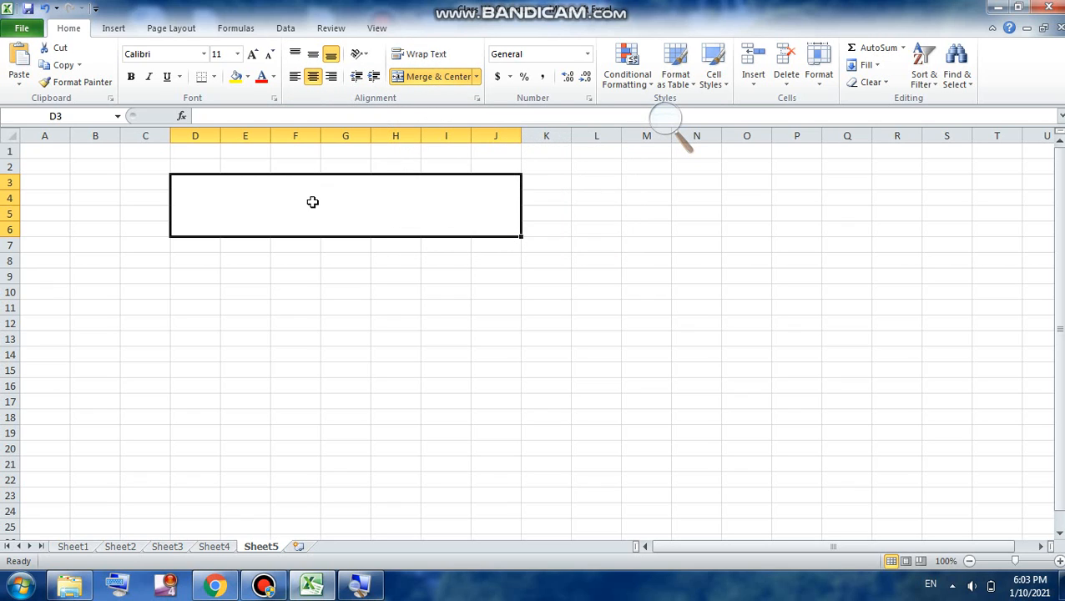
pyautogui.write('C')
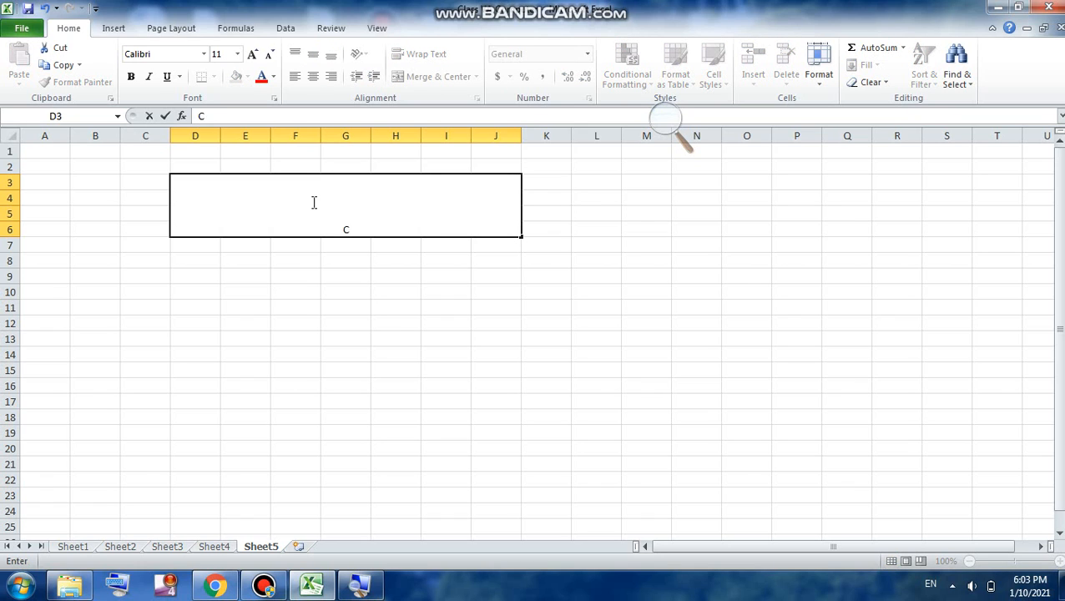
pyautogui.write('omputer')
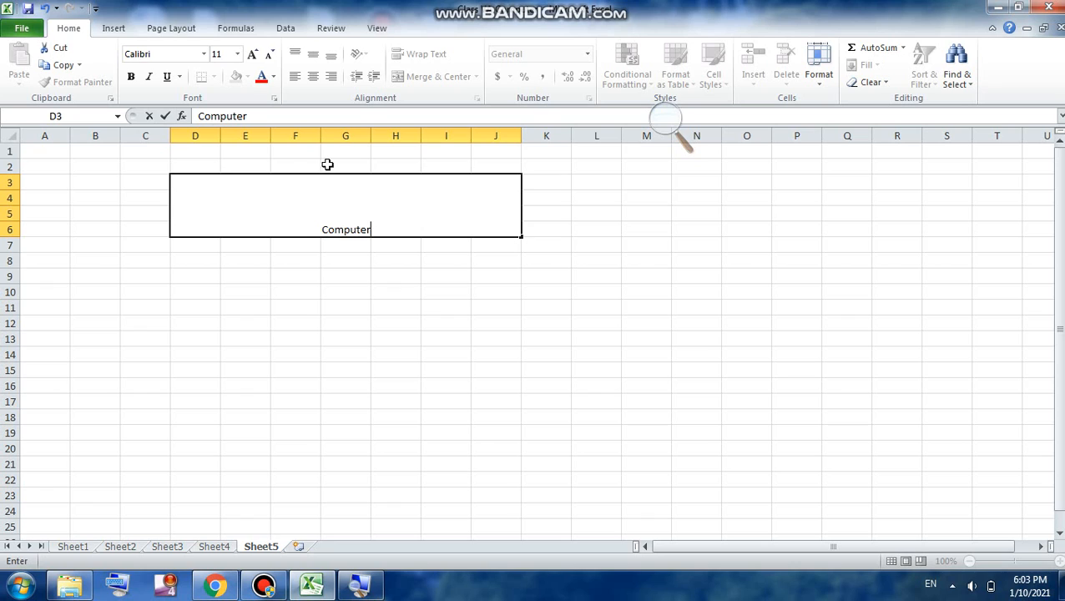
# Format the word "Computer" in the merged cell with font size 22 and red font color.
pyautogui.moveTo(322, 229); pyautogui.dragTo(392, 228)
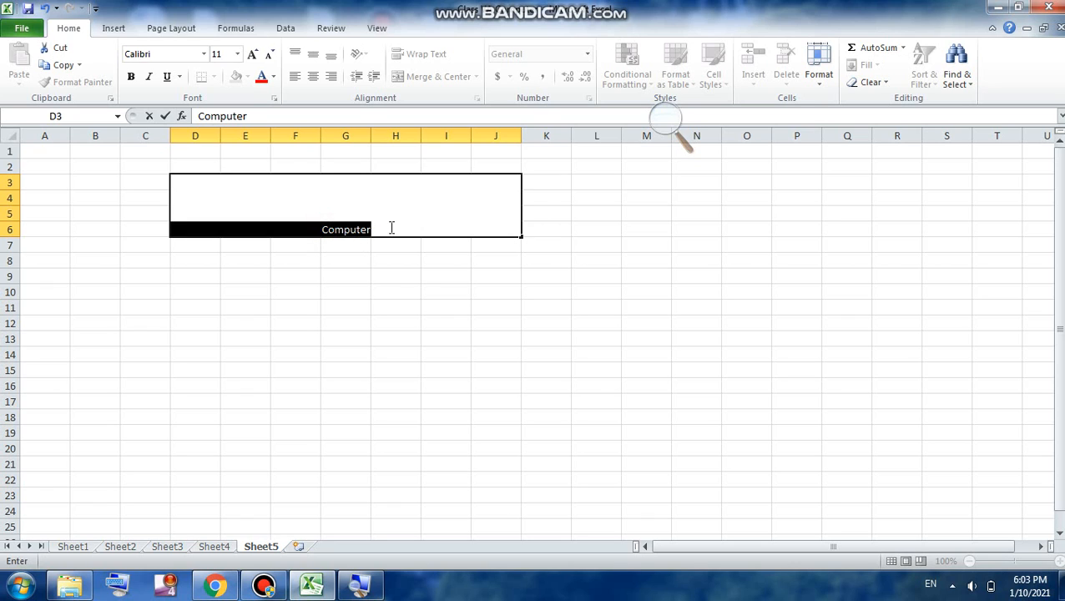
pyautogui.click(253, 54)
pyautogui.click(253, 54)
pyautogui.click(253, 54)
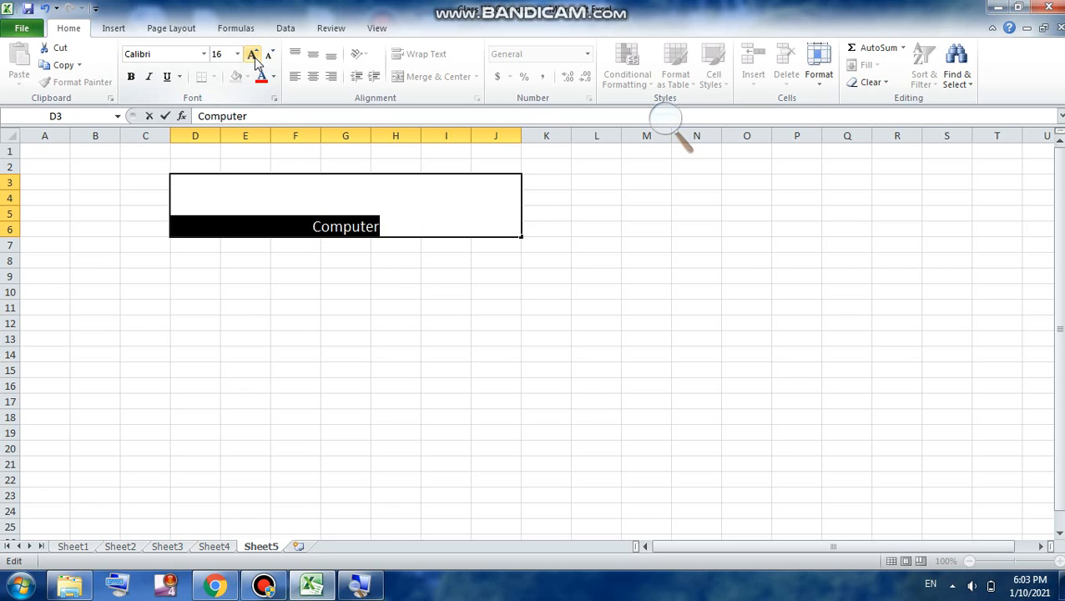
pyautogui.click(253, 54)
pyautogui.click(253, 55)
pyautogui.click(253, 54)
pyautogui.click(263, 79)
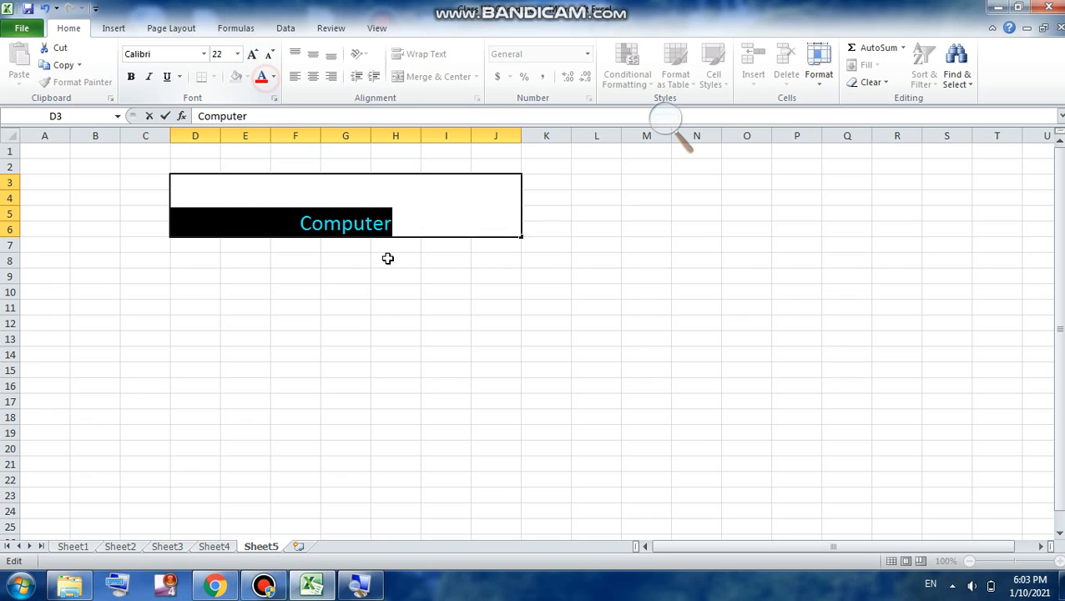
pyautogui.click(465, 370)
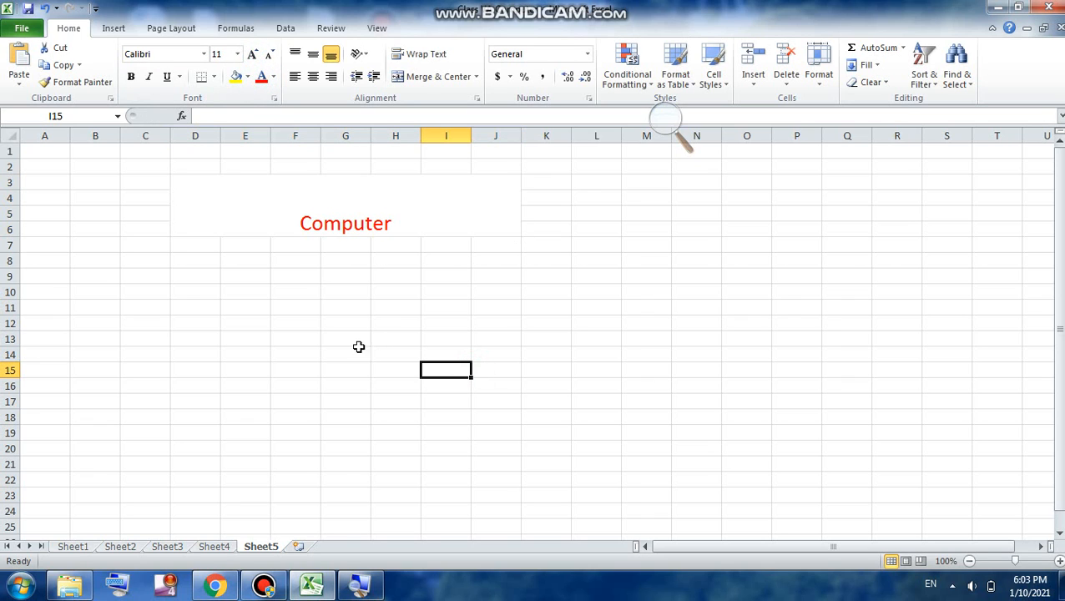
pyautogui.moveTo(110, 259); pyautogui.dragTo(152, 426)
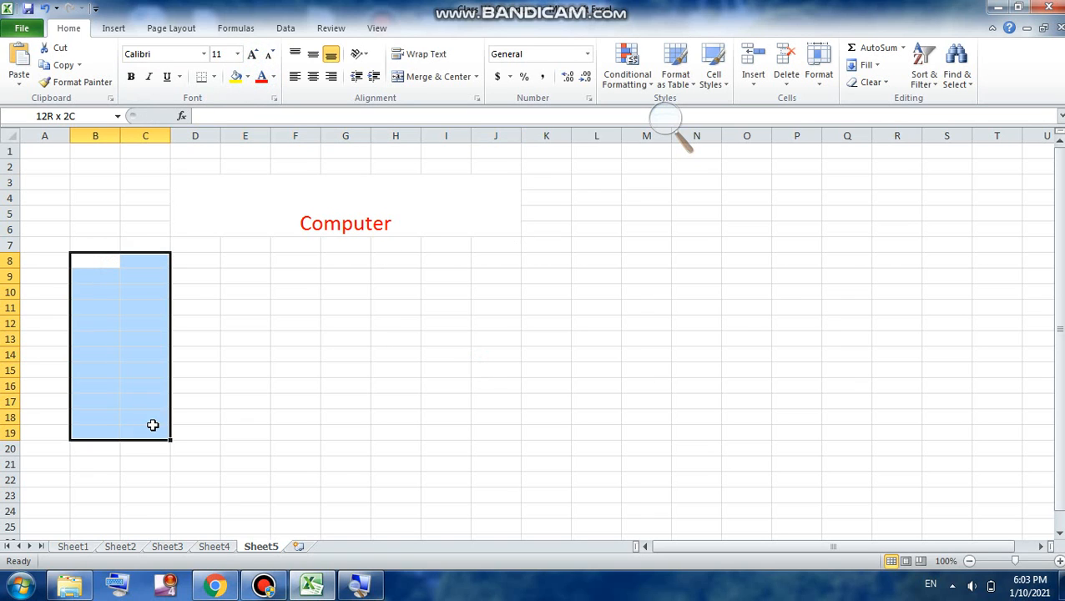
pyautogui.click(153, 426)
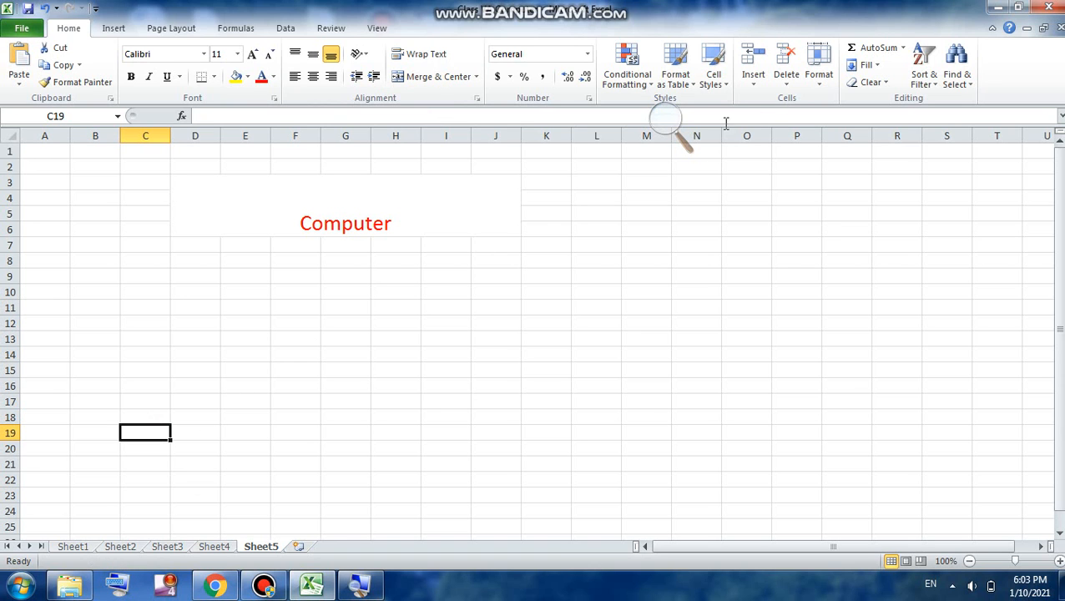
# Insert a new blank worksheet after Sheet5.
pyautogui.click(668, 124)
pyautogui.click(684, 127)
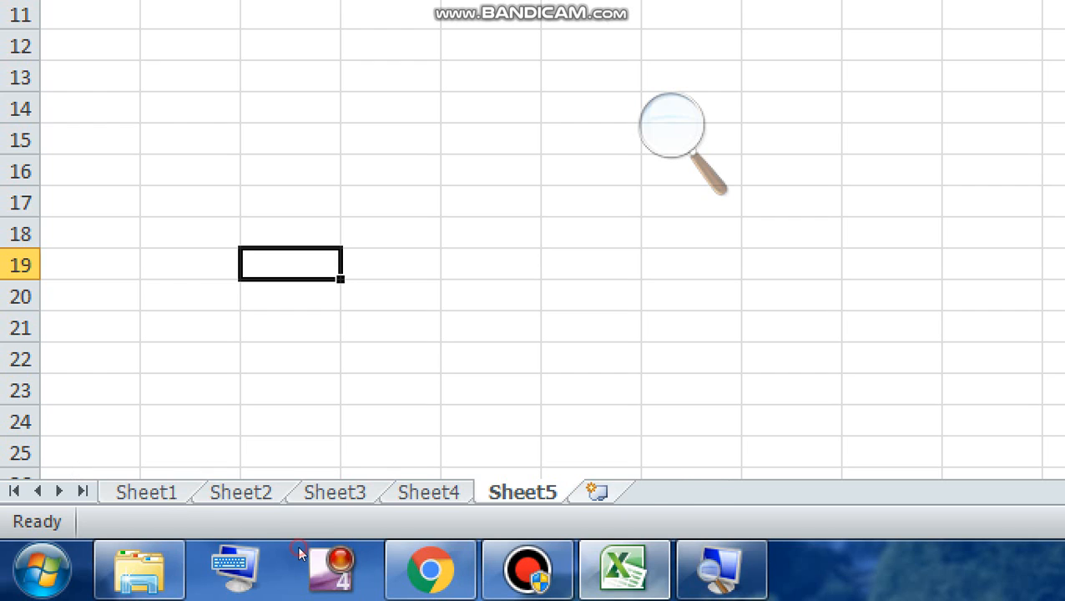
pyautogui.click(596, 492)
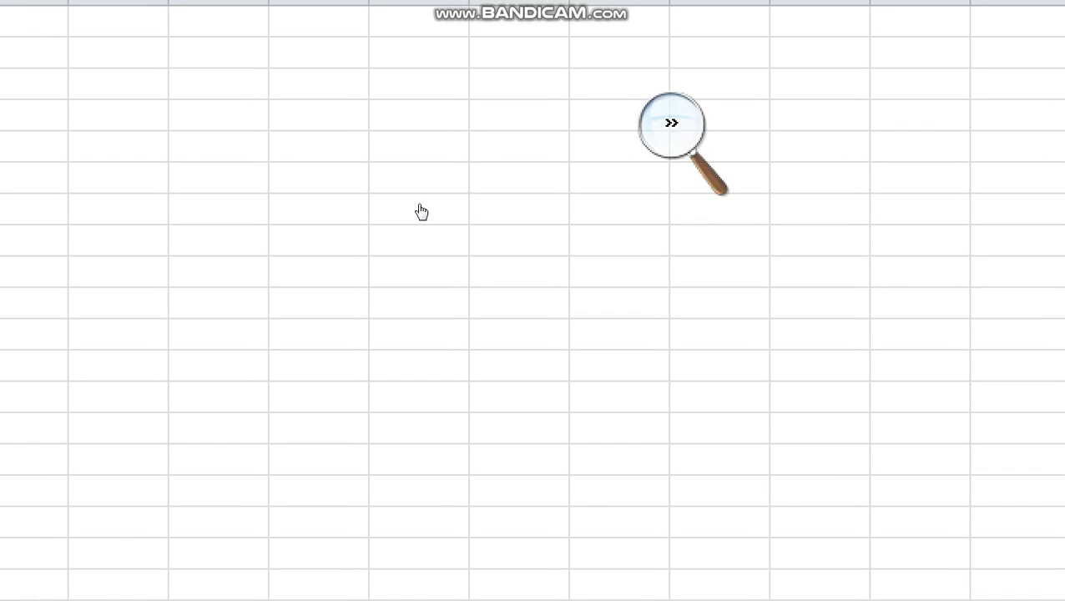
pyautogui.click(420, 207)
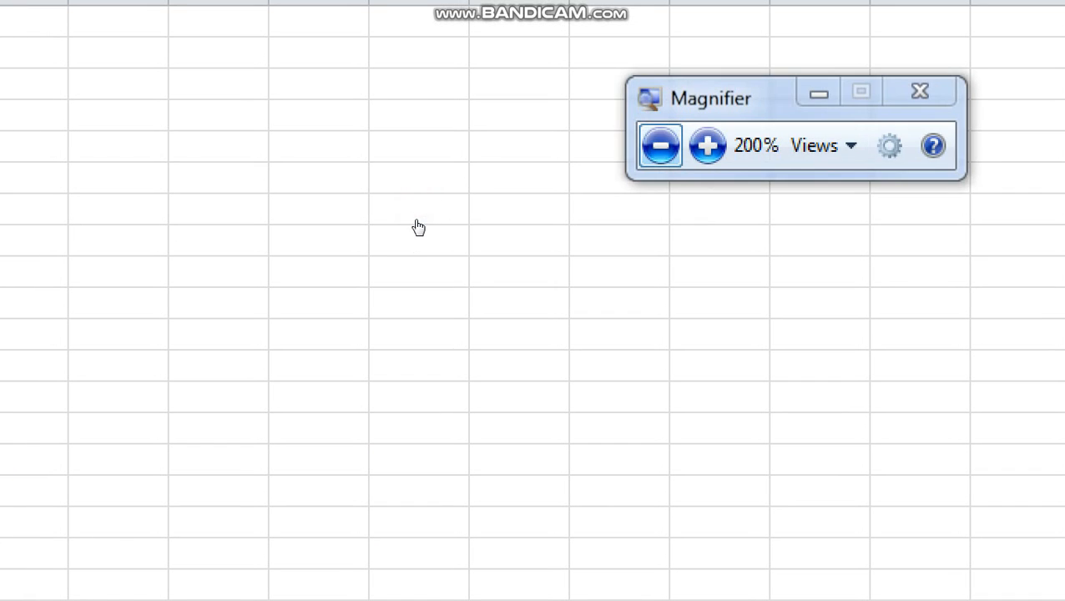
pyautogui.click(419, 217)
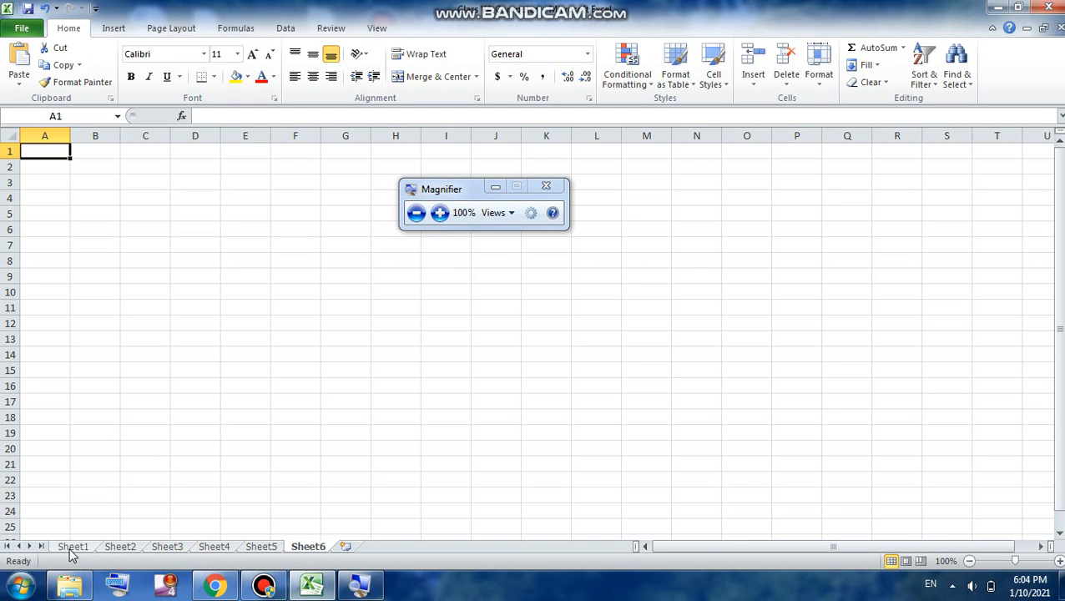
# Rename the worksheet Sheet1 to "Class 1".
pyautogui.rightClick(71, 553)
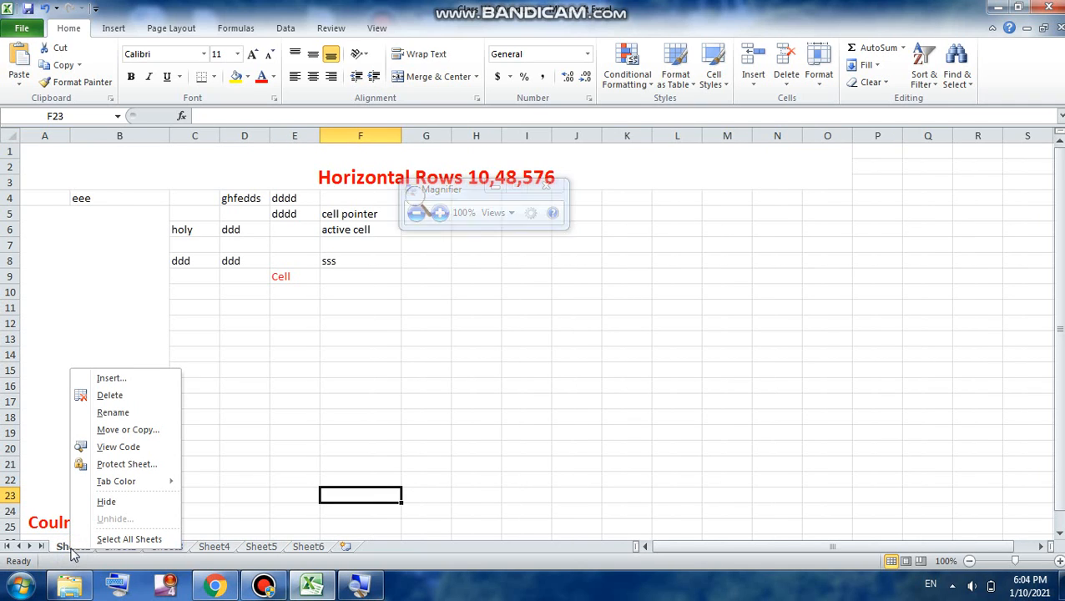
pyautogui.click(242, 464)
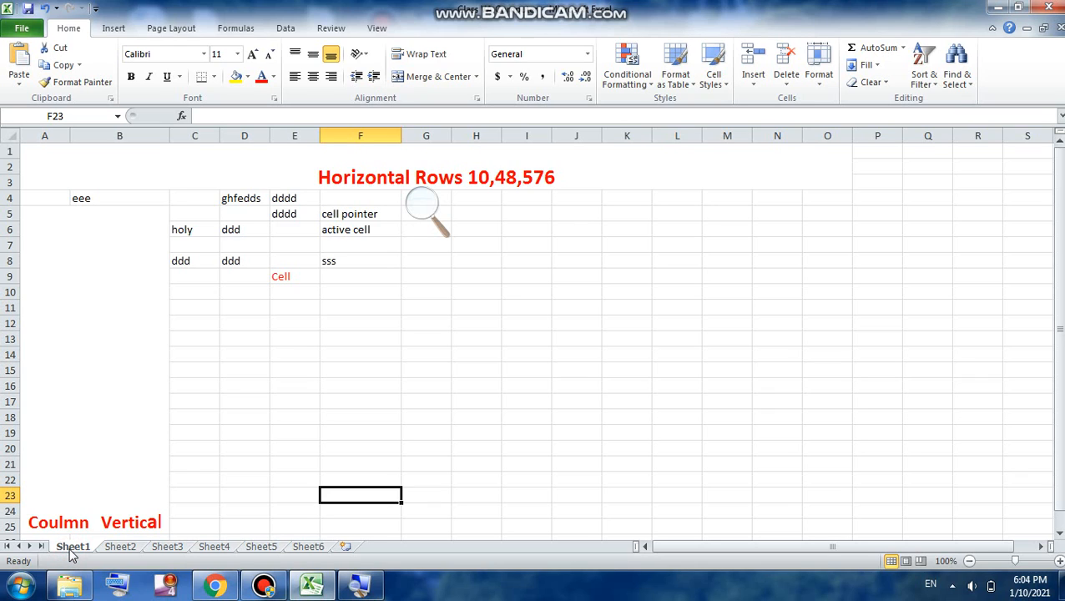
pyautogui.rightClick(72, 549)
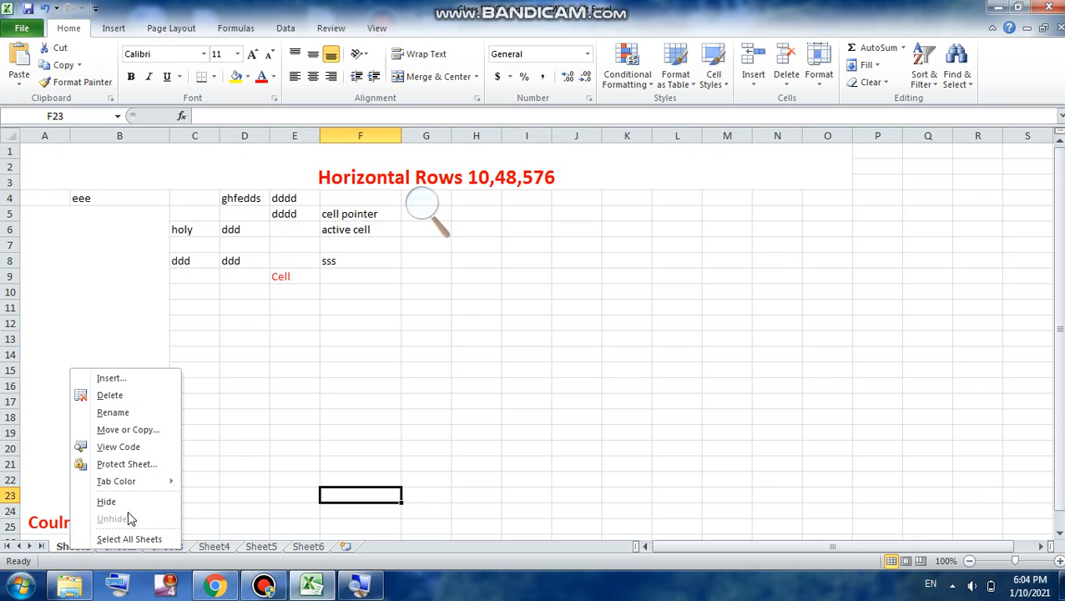
pyautogui.click(139, 412)
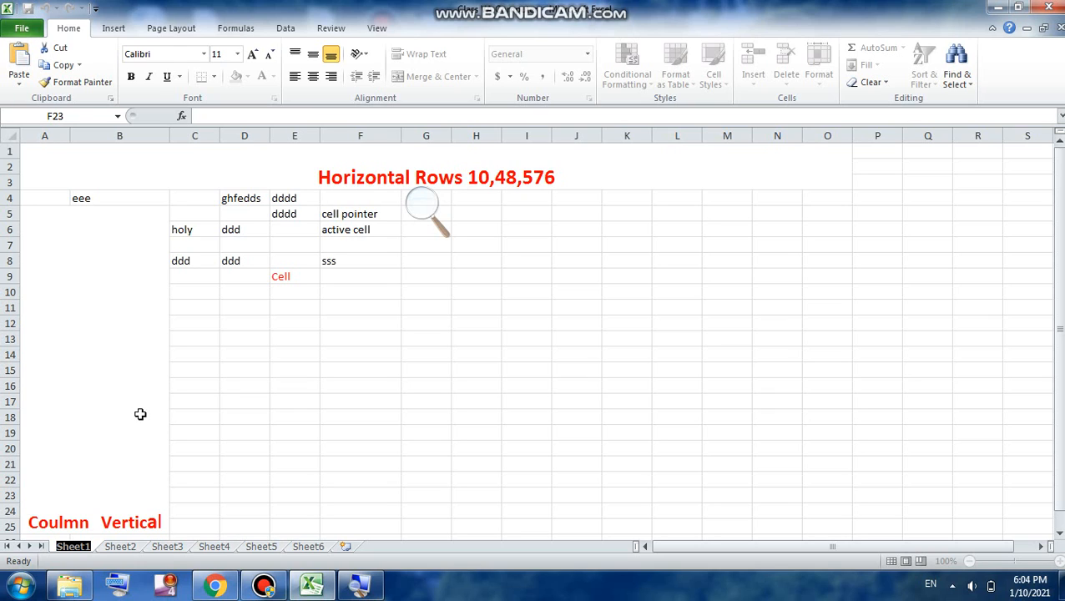
pyautogui.write('Cla')
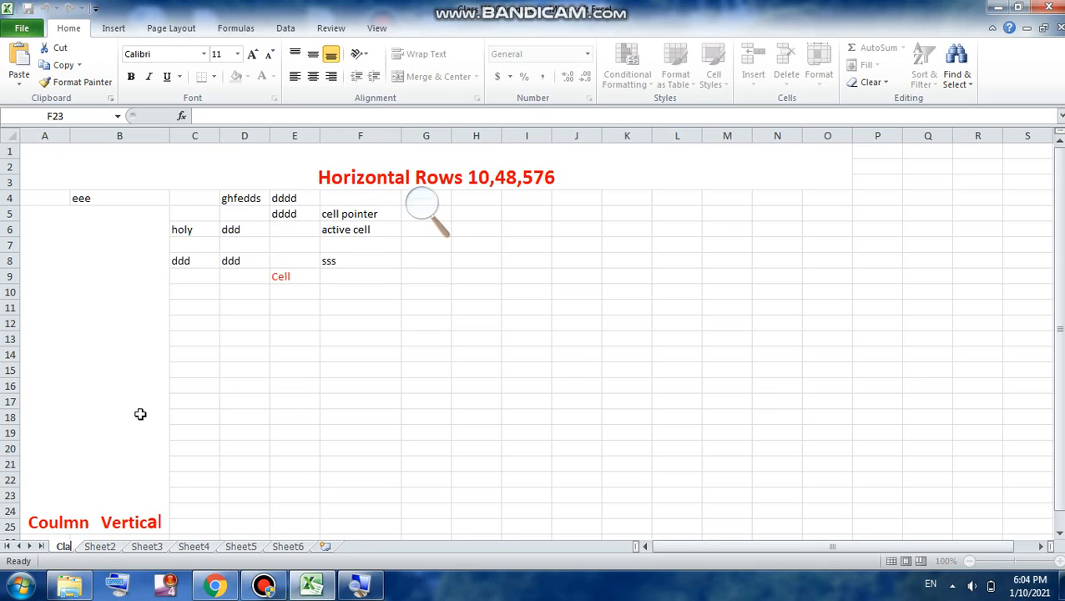
pyautogui.write('ss 1')
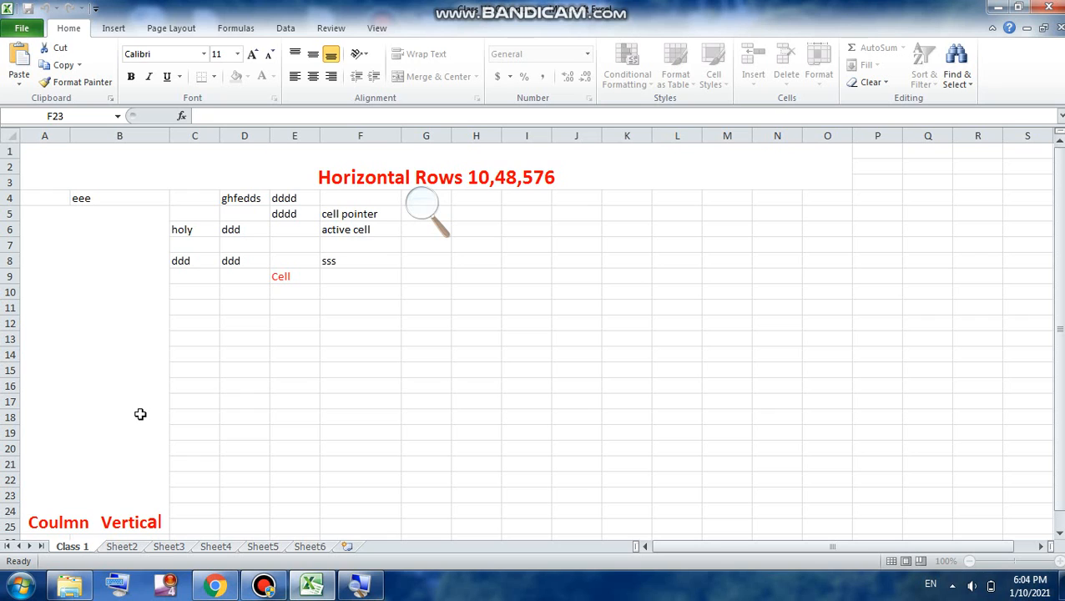
# Complete the first worksheet's name as "Class 1 A" and rename Sheet2 to "Class 1 B".
pyautogui.write(' A')
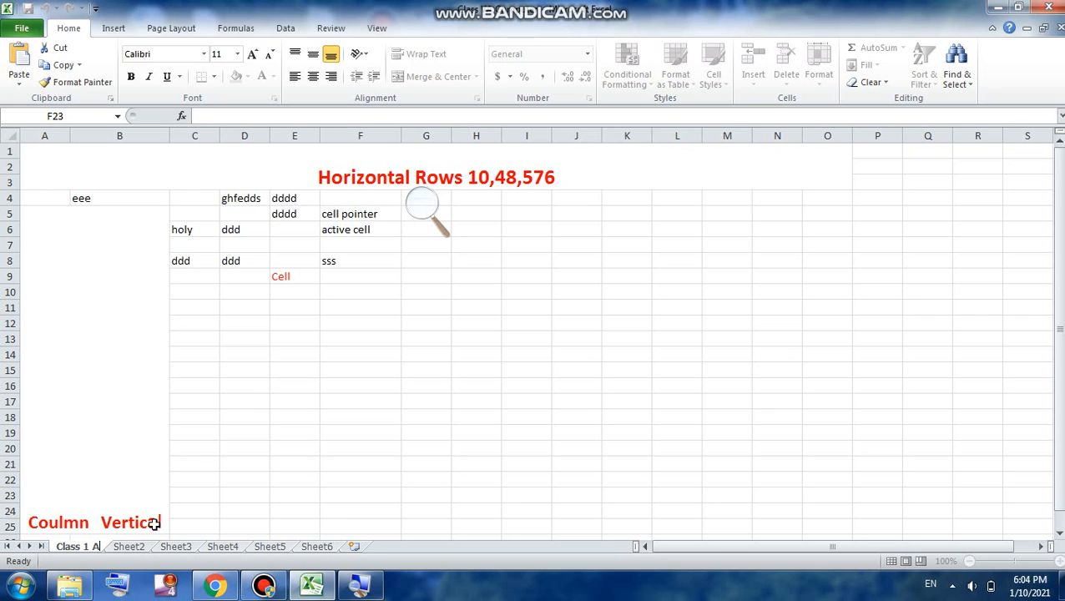
pyautogui.click(140, 548)
pyautogui.rightClick(141, 547)
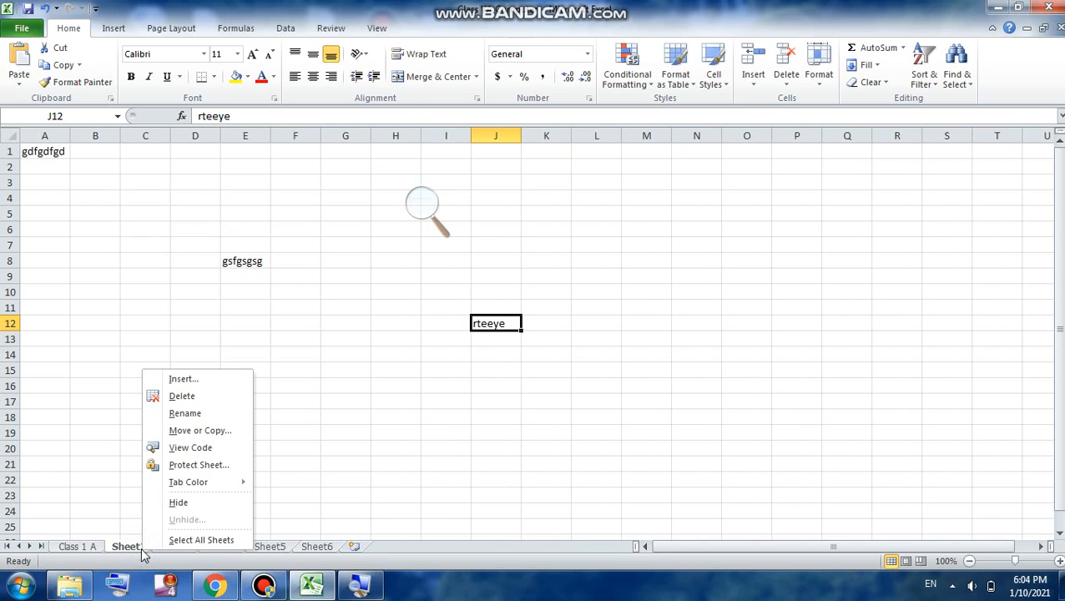
pyautogui.click(185, 413)
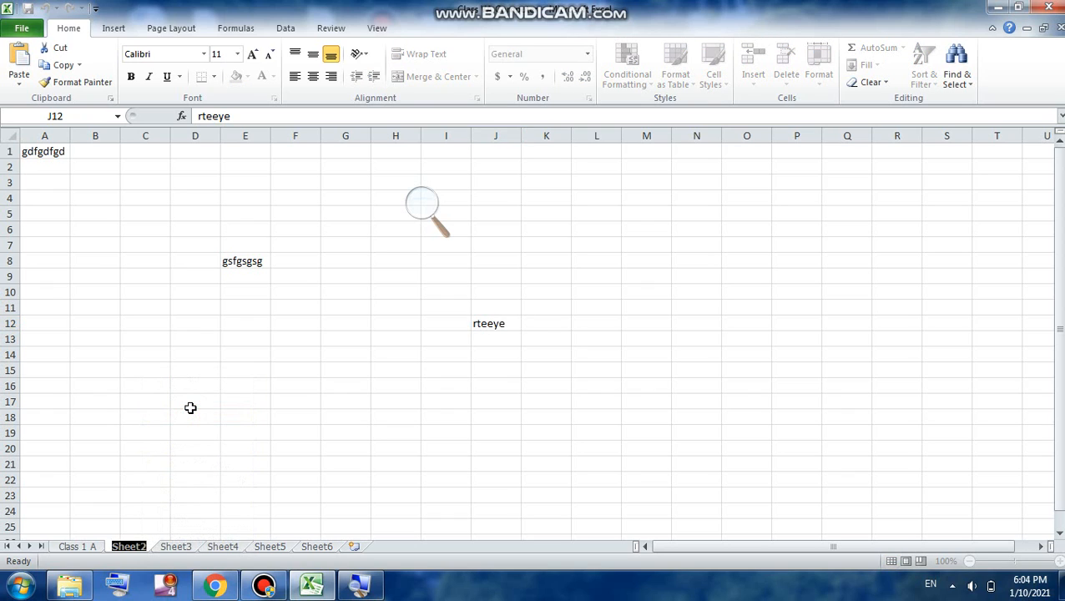
pyautogui.write('Clas')
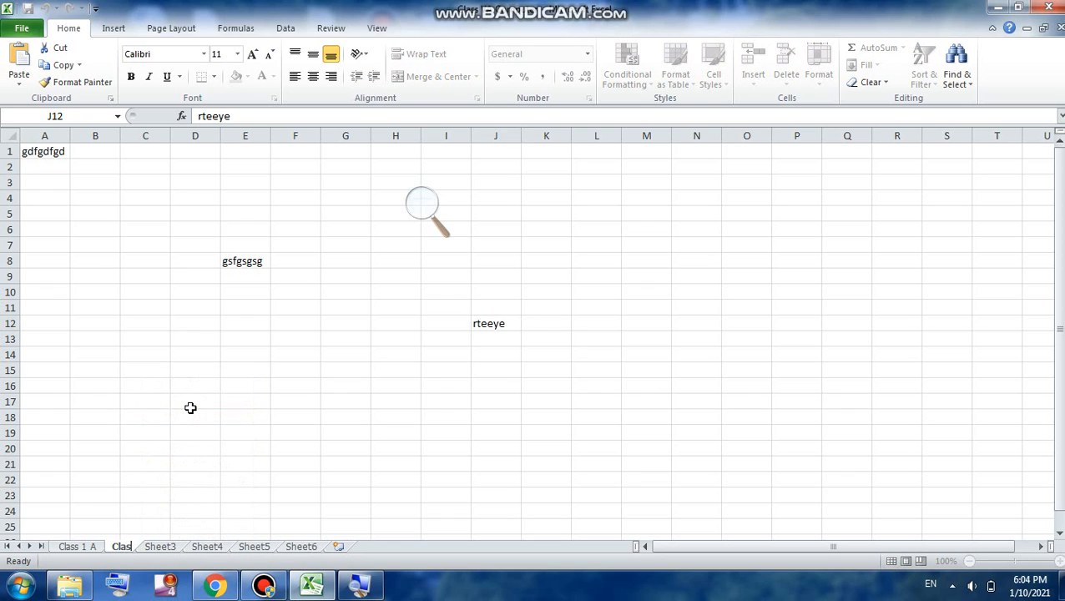
pyautogui.write('s 1')
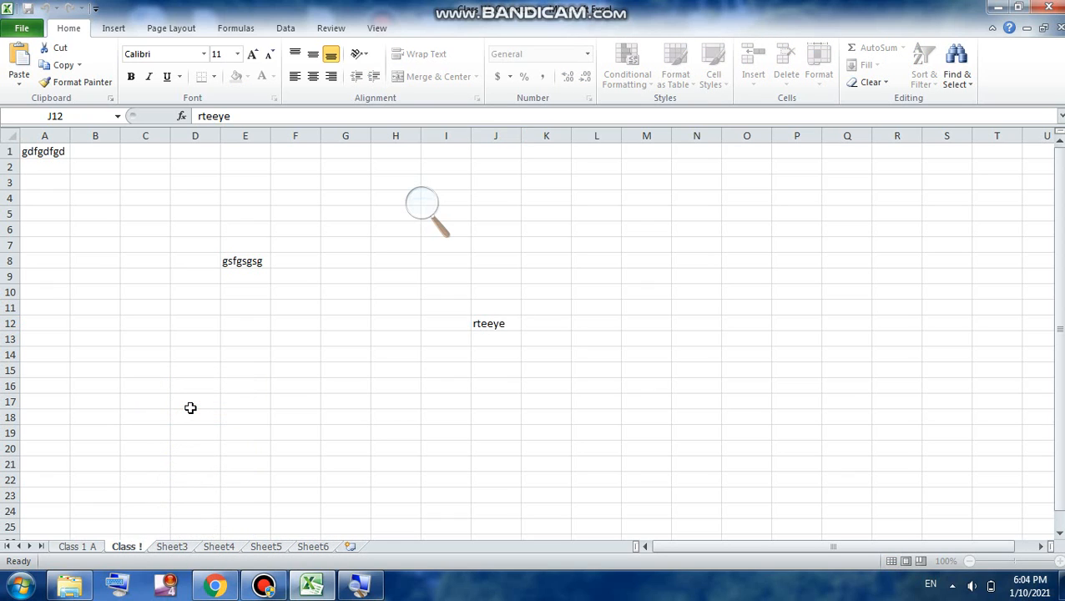
pyautogui.press('BackSpace')
pyautogui.write('1 B')
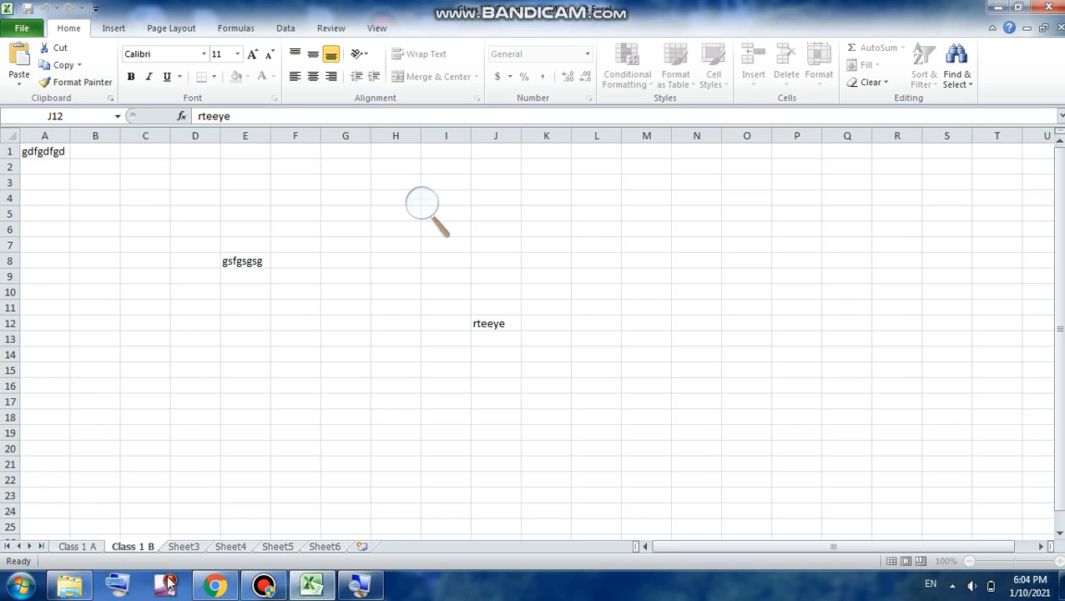
# Rename the worksheet Sheet3 to "Class 1 C".
pyautogui.rightClick(182, 549)
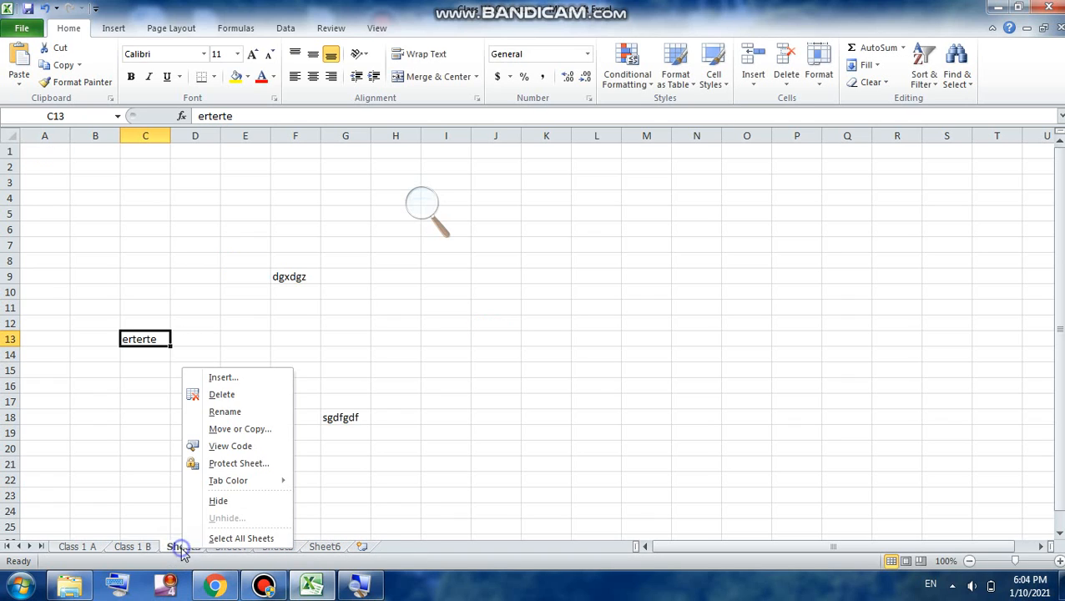
pyautogui.click(220, 413)
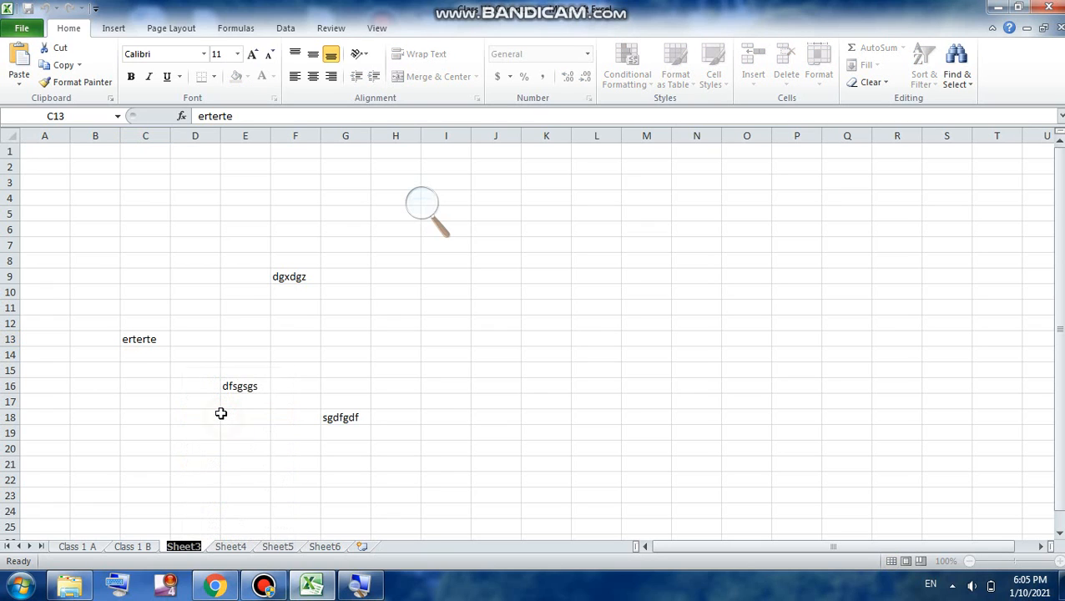
pyautogui.write('Class ')
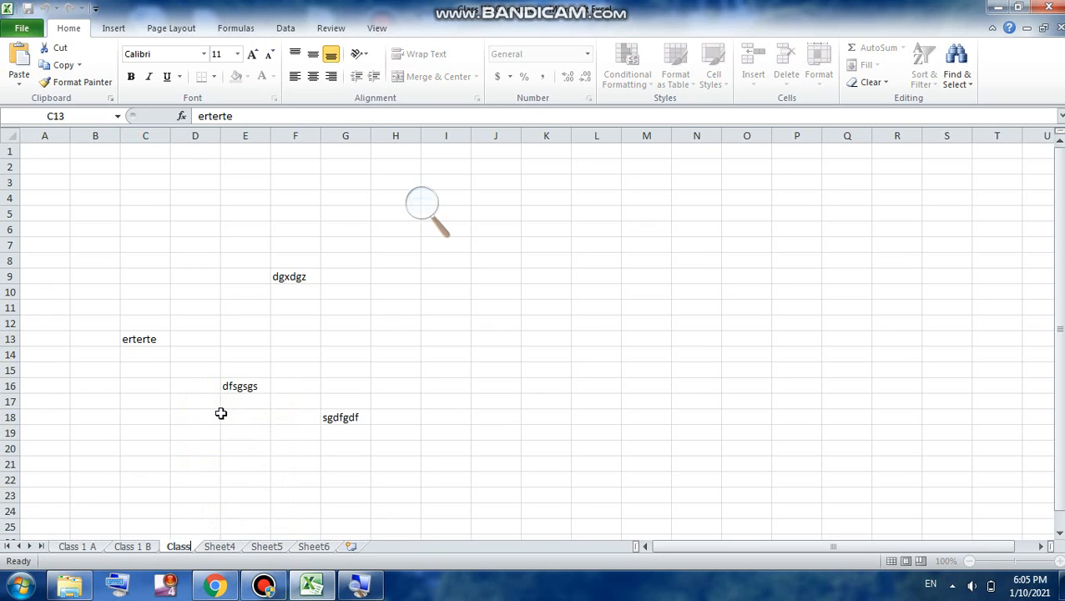
pyautogui.write('1 C')
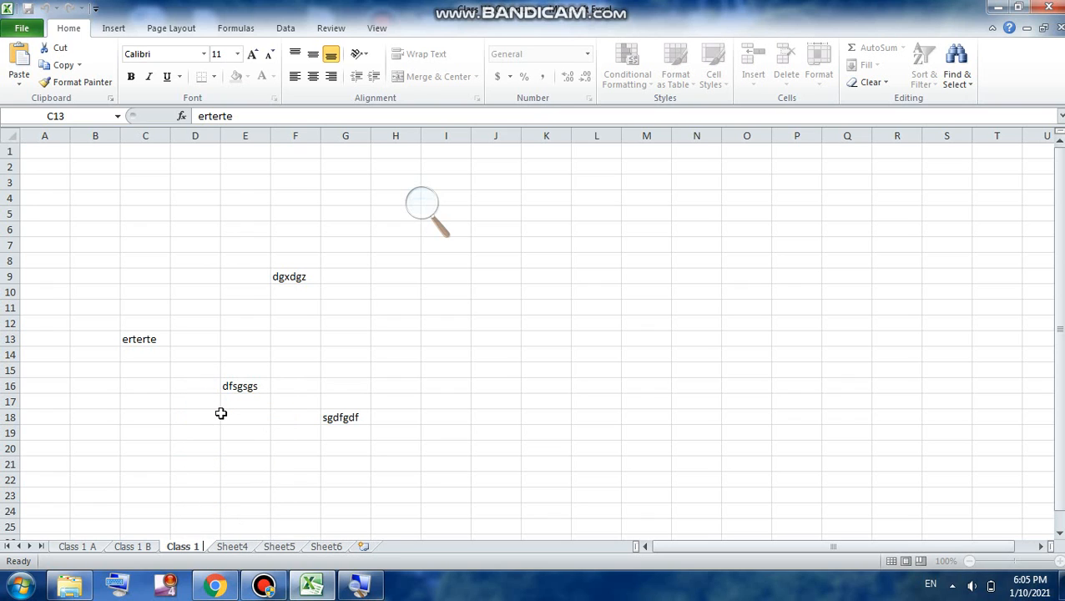
# Rename the worksheet Sheet4 to "Class 1 D".
pyautogui.rightClick(245, 548)
pyautogui.click(292, 414)
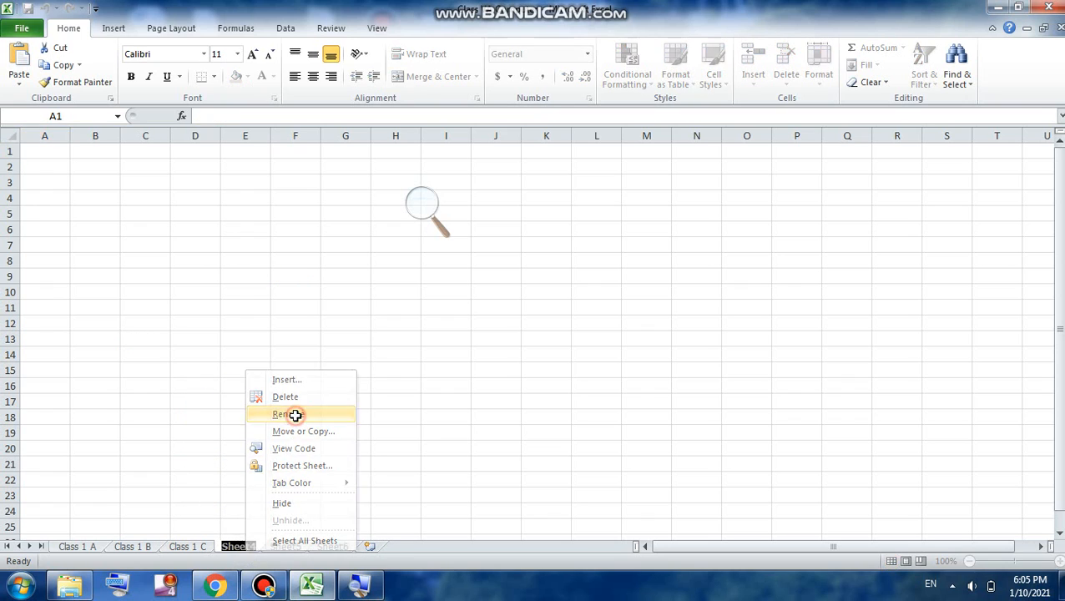
pyautogui.write('Class 1')
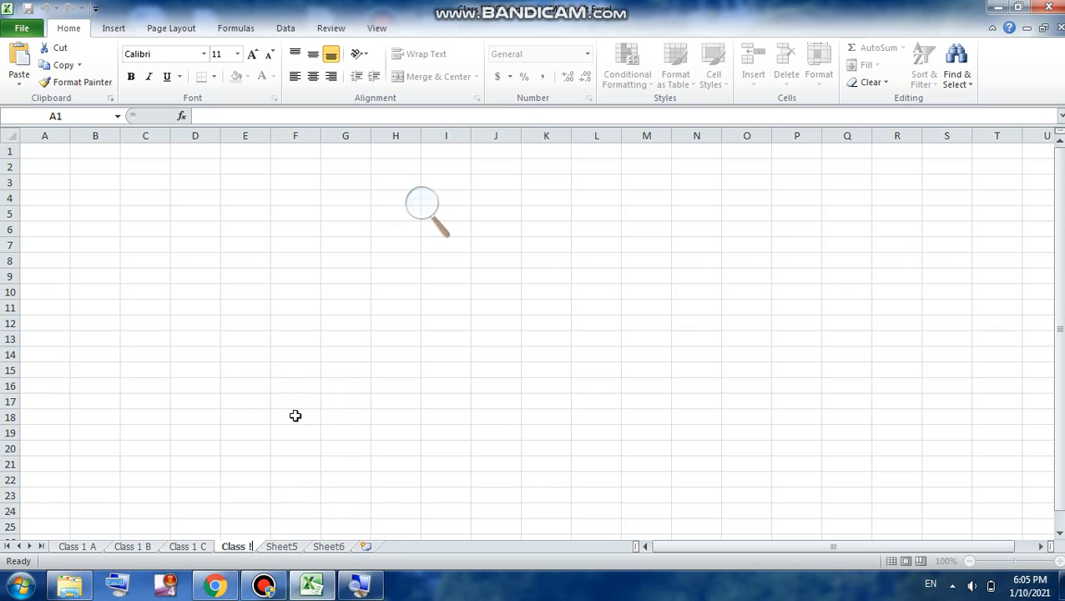
pyautogui.write(' d')
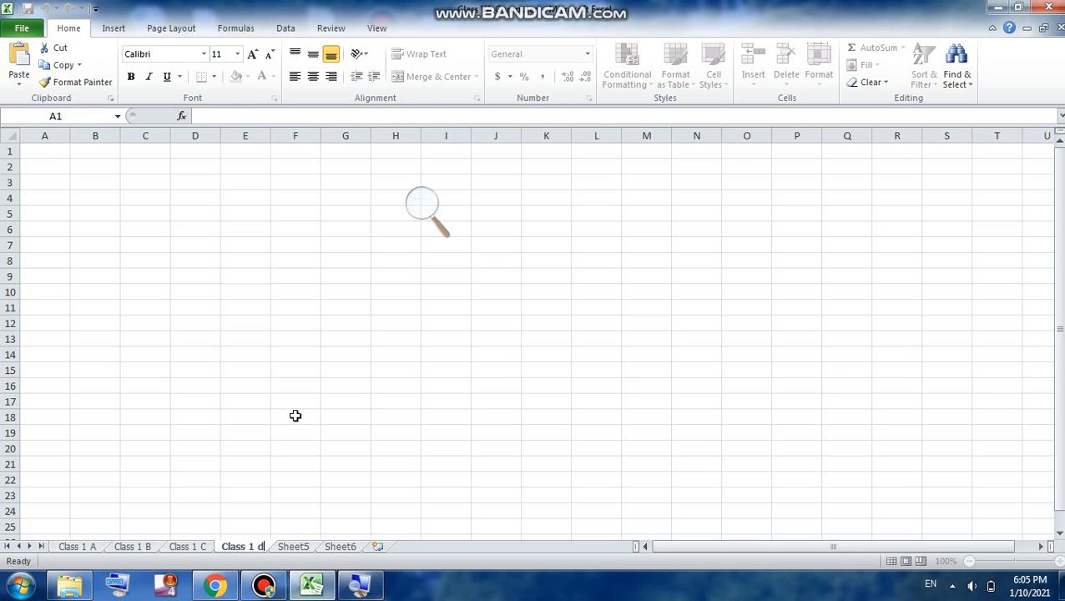
pyautogui.press('BackSpace')
pyautogui.write('D')
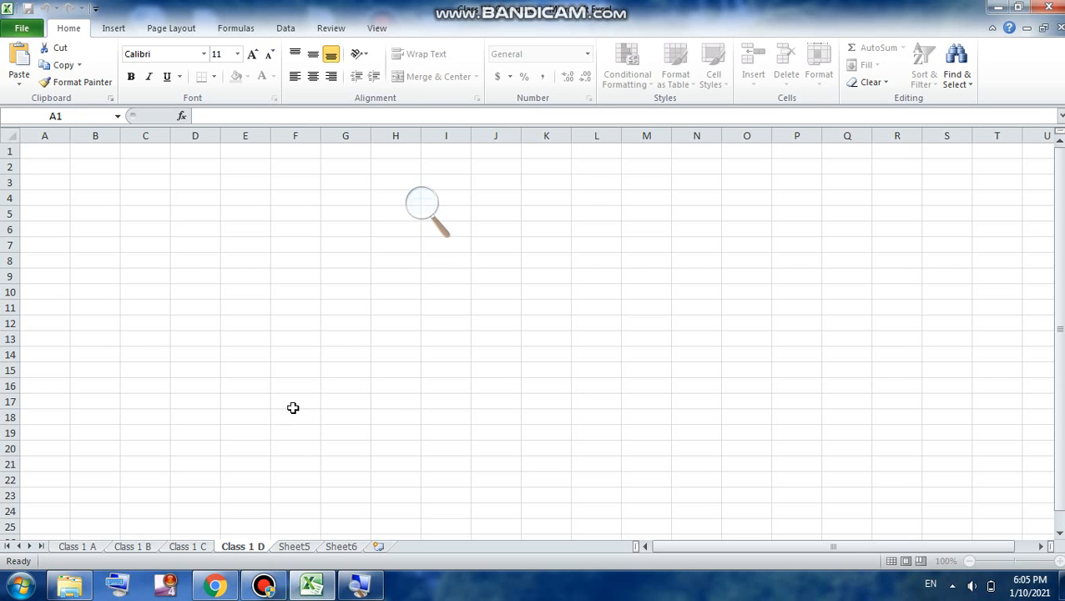
# Examine the names and contents of the four renamed worksheets, Class 1 A through Class 1 D, under magnification.
pyautogui.click(438, 219)
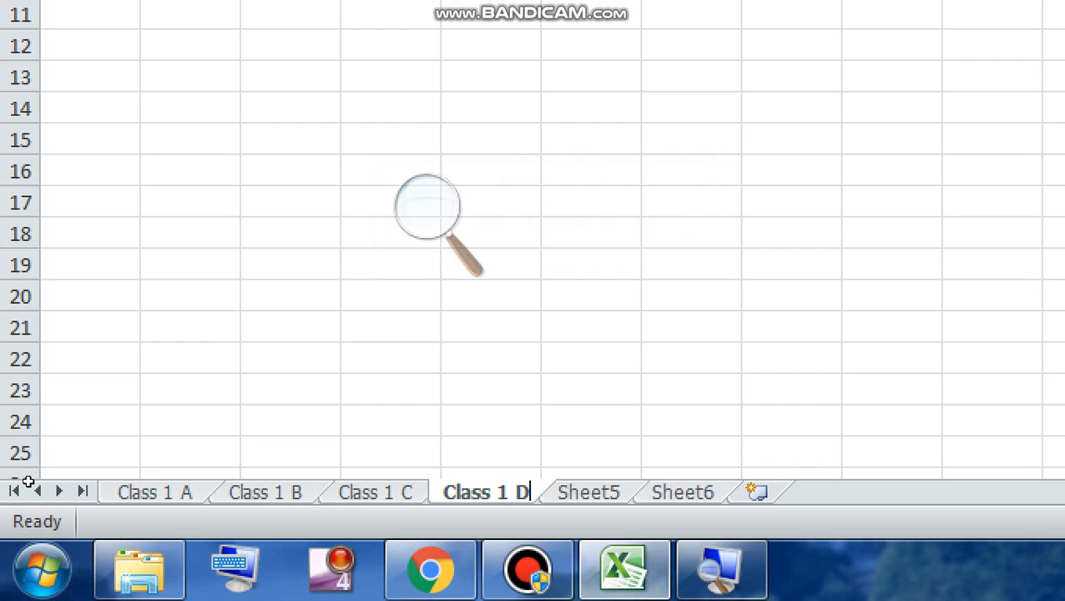
pyautogui.click(28, 482)
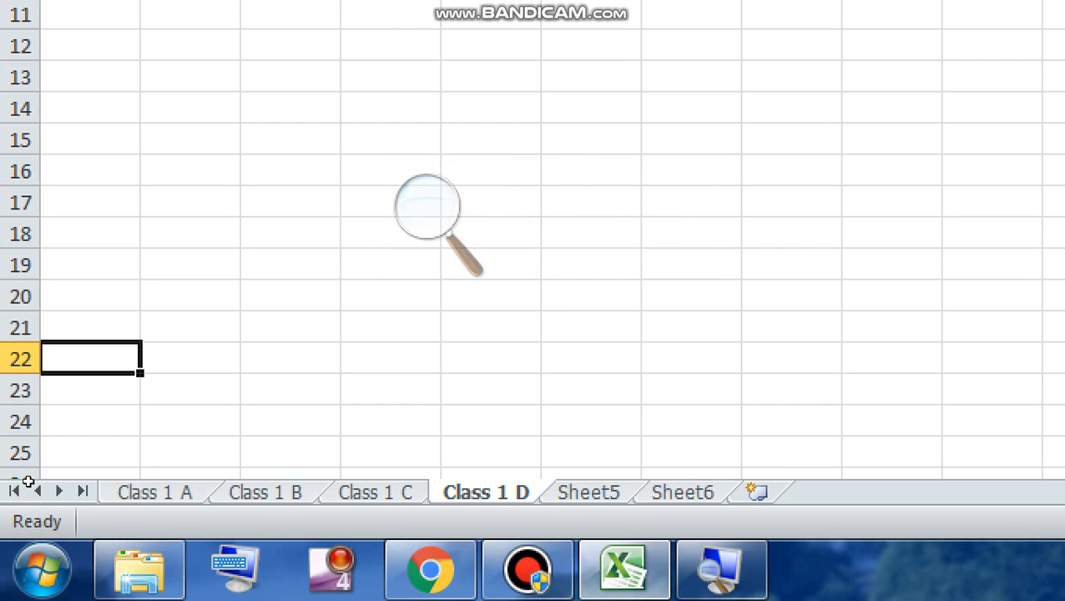
pyautogui.click(161, 499)
pyautogui.click(154, 493)
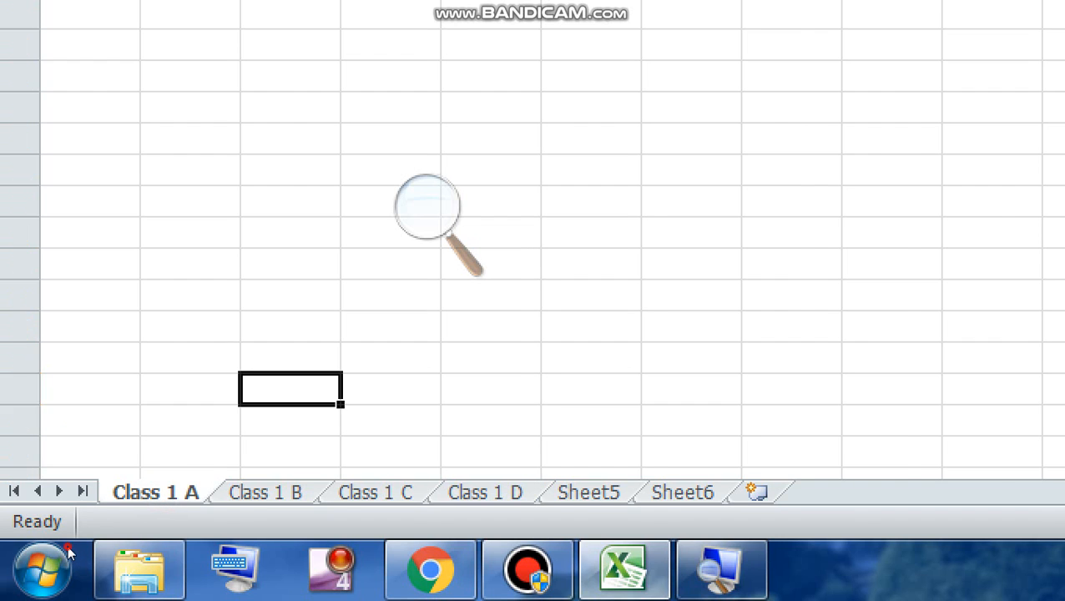
pyautogui.click(266, 493)
pyautogui.click(376, 492)
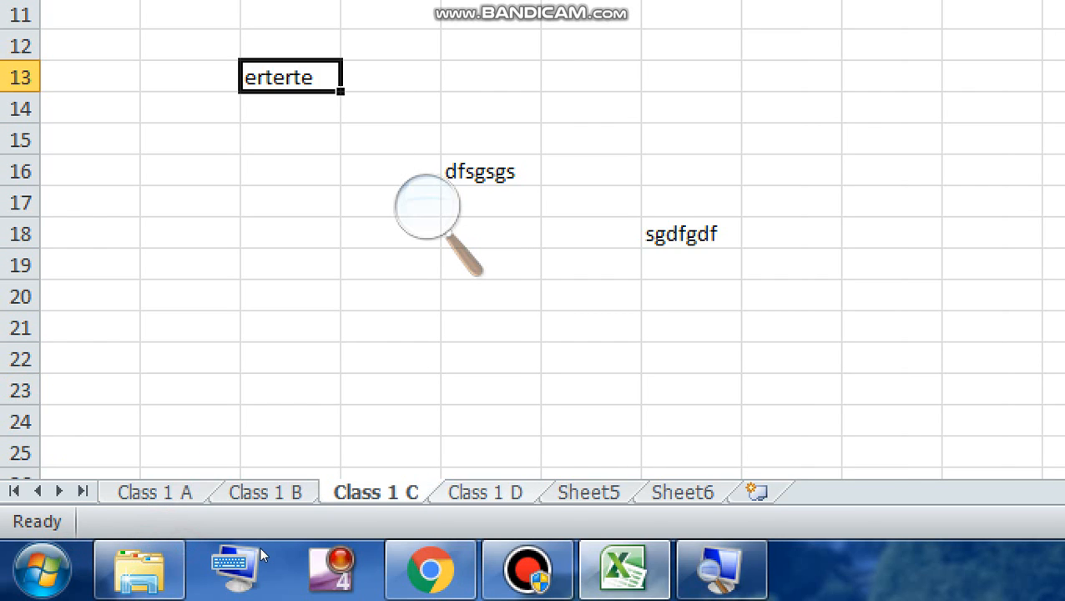
pyautogui.click(488, 492)
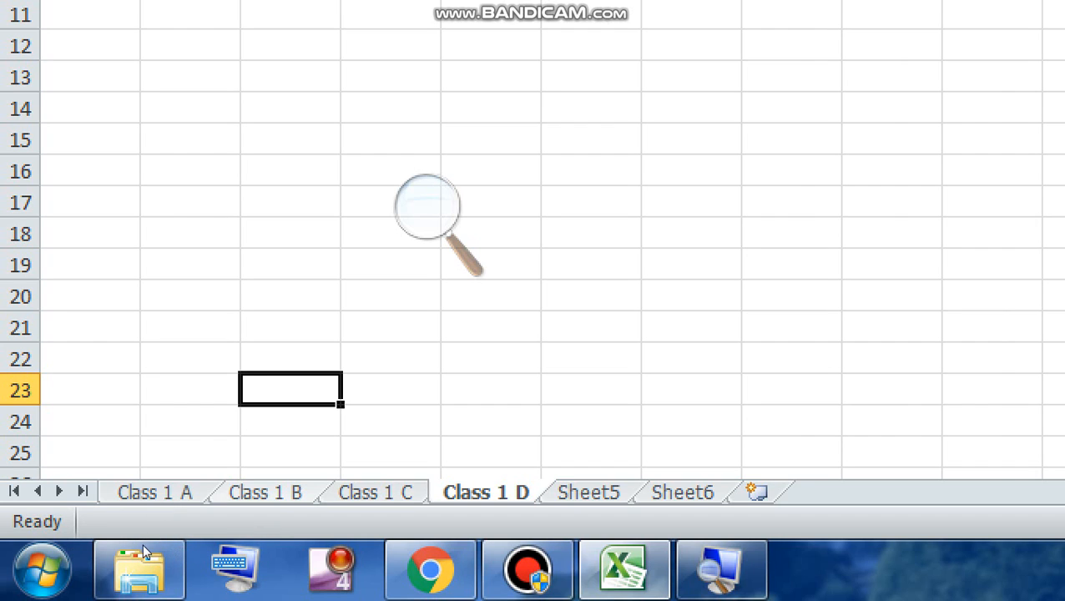
pyautogui.click(266, 492)
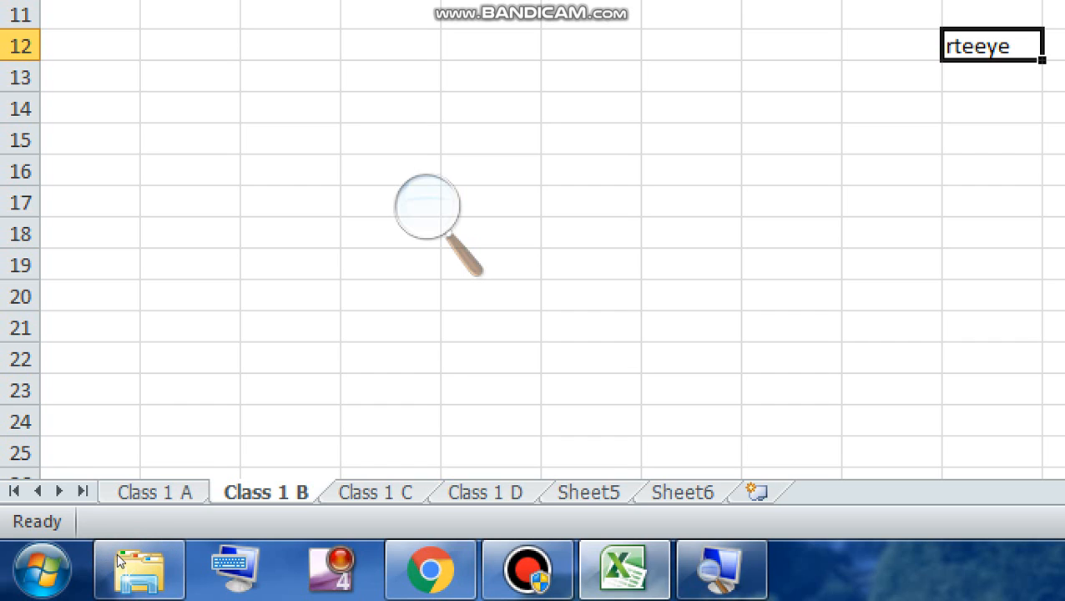
pyautogui.click(155, 493)
pyautogui.click(266, 493)
pyautogui.click(375, 493)
pyautogui.click(486, 493)
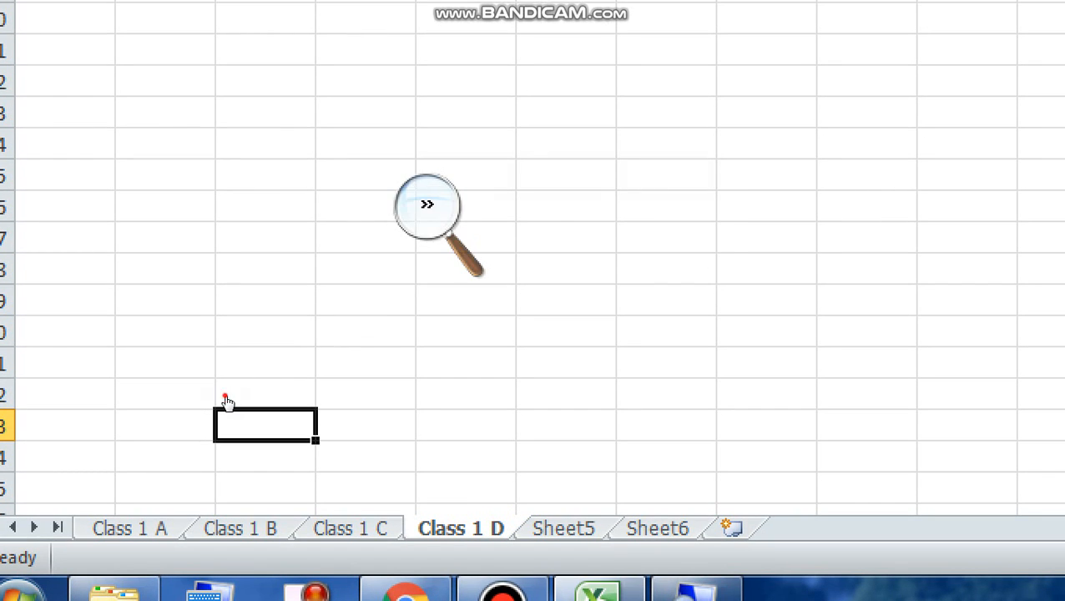
pyautogui.click(427, 207)
pyautogui.click(416, 226)
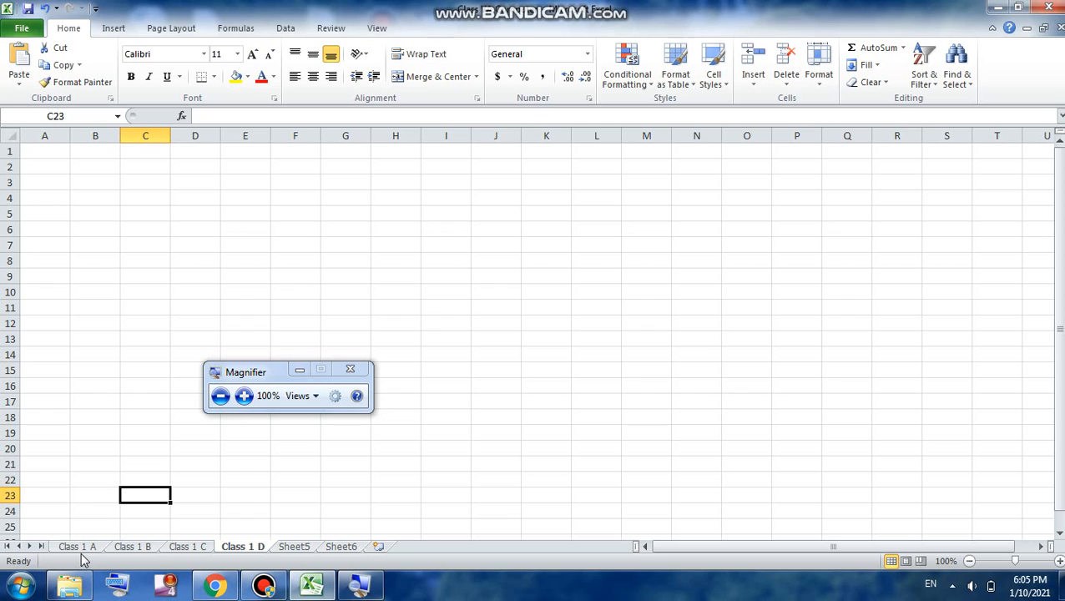
# Delete the worksheet Sheet5 together with its data, and delete Sheet6.
pyautogui.rightClick(305, 549)
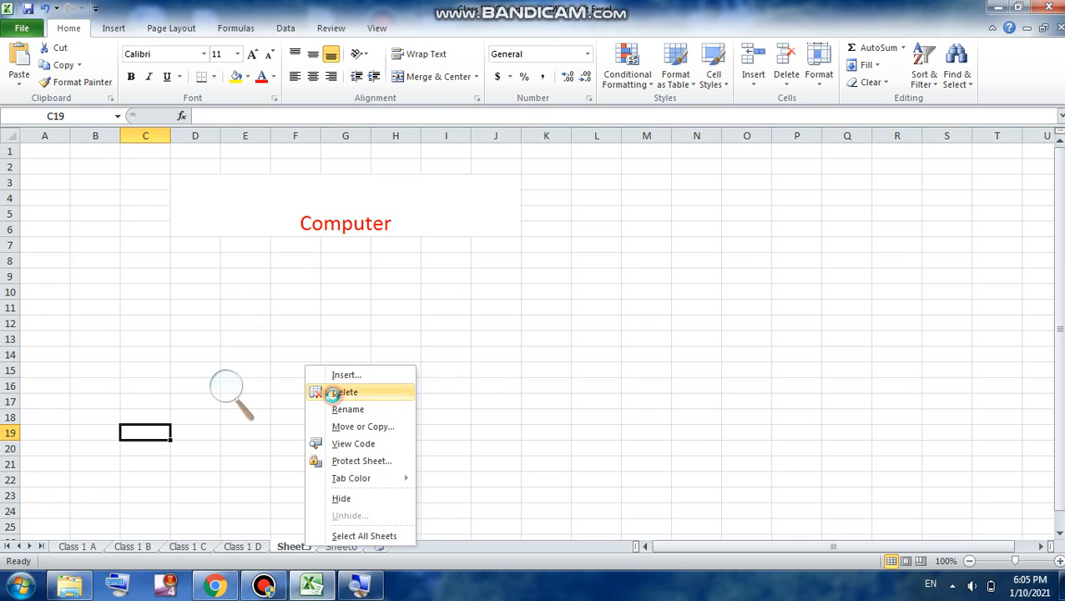
pyautogui.click(330, 392)
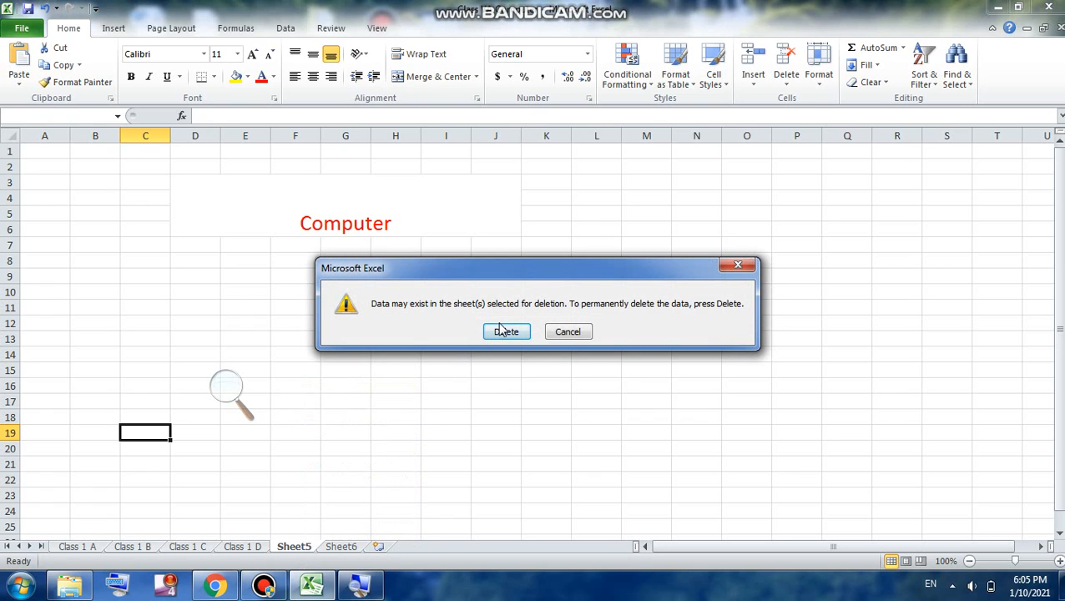
pyautogui.click(504, 332)
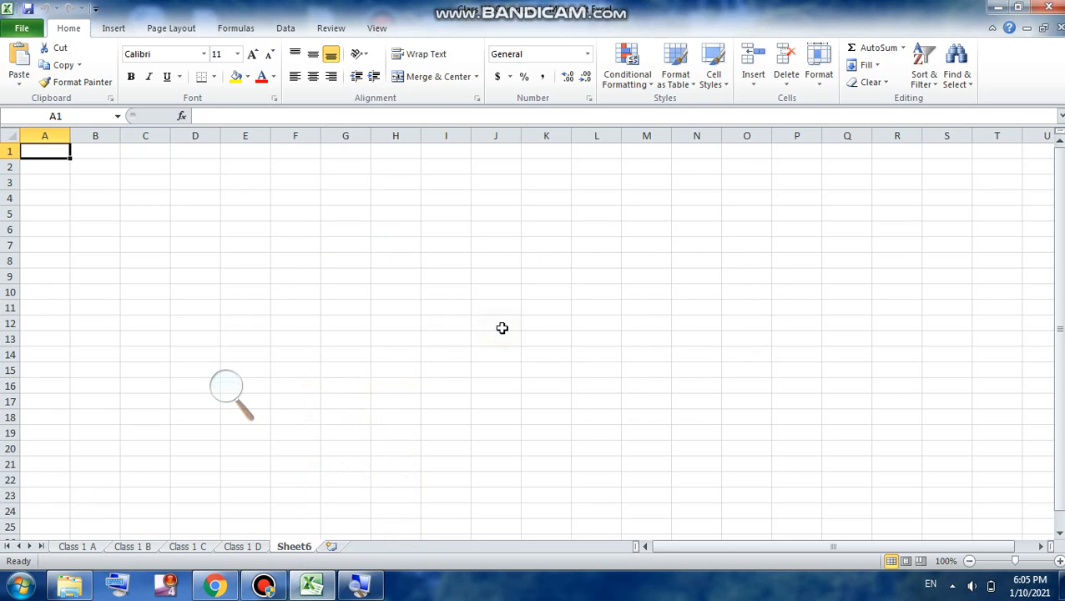
pyautogui.rightClick(301, 549)
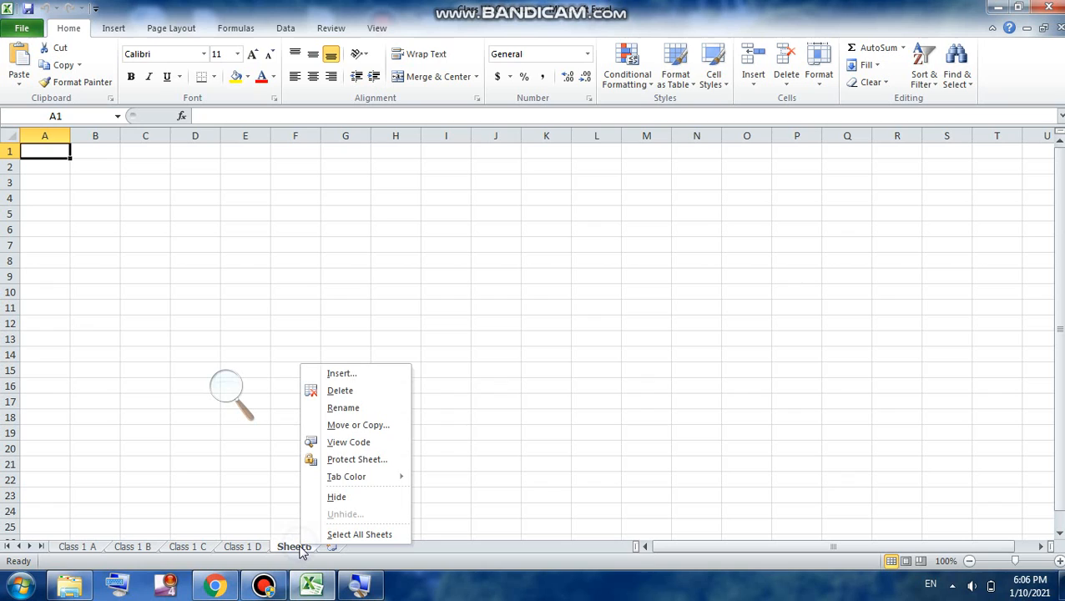
pyautogui.click(333, 391)
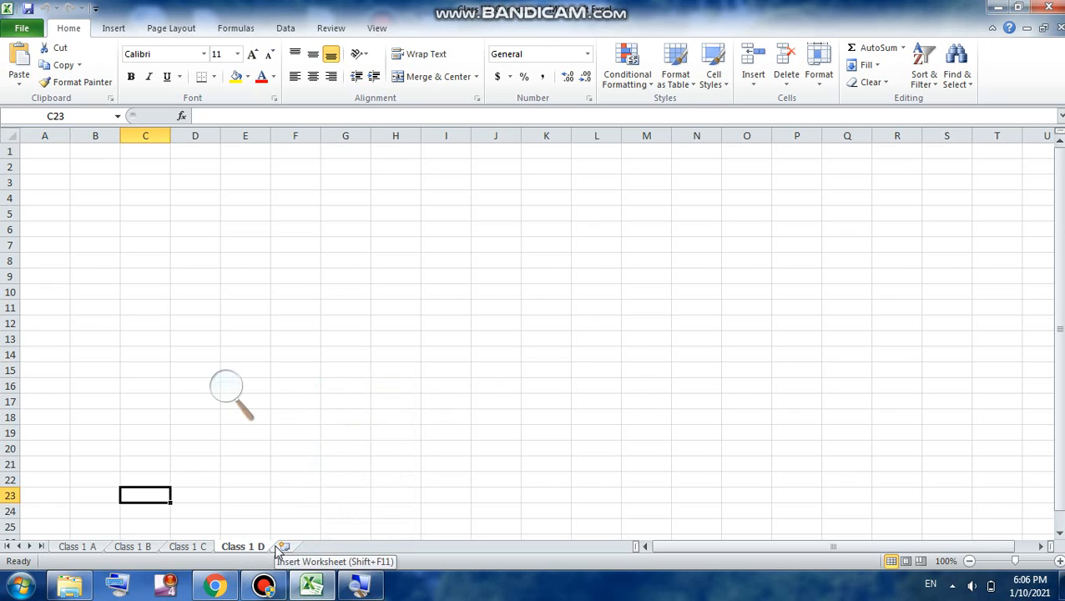
# Go through the remaining worksheets in order from Class 1 A to Class 1 D.
pyautogui.click(77, 547)
pyautogui.click(134, 547)
pyautogui.click(191, 547)
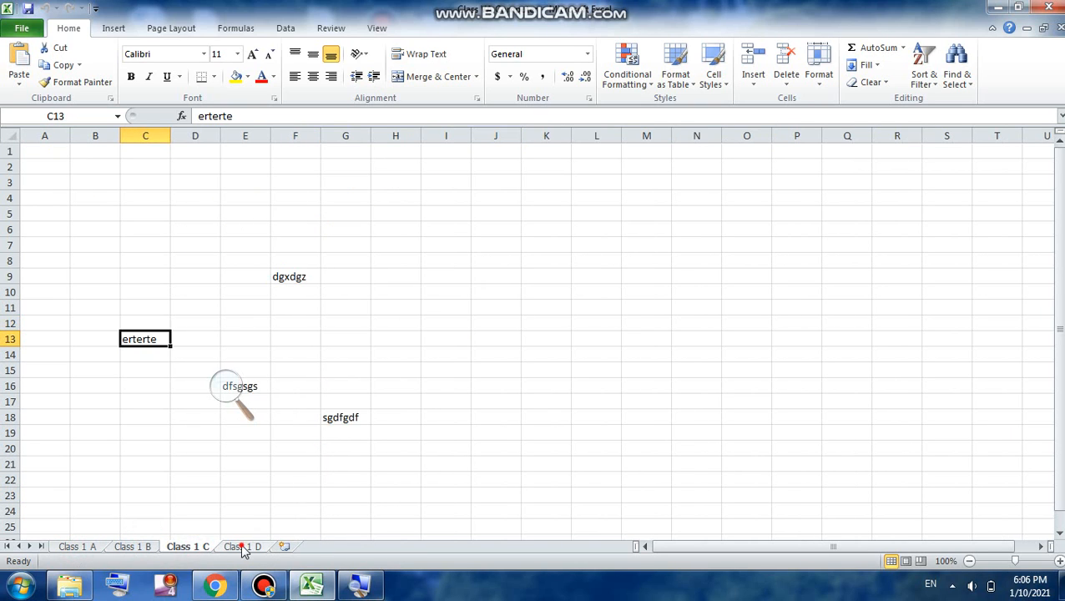
pyautogui.click(242, 547)
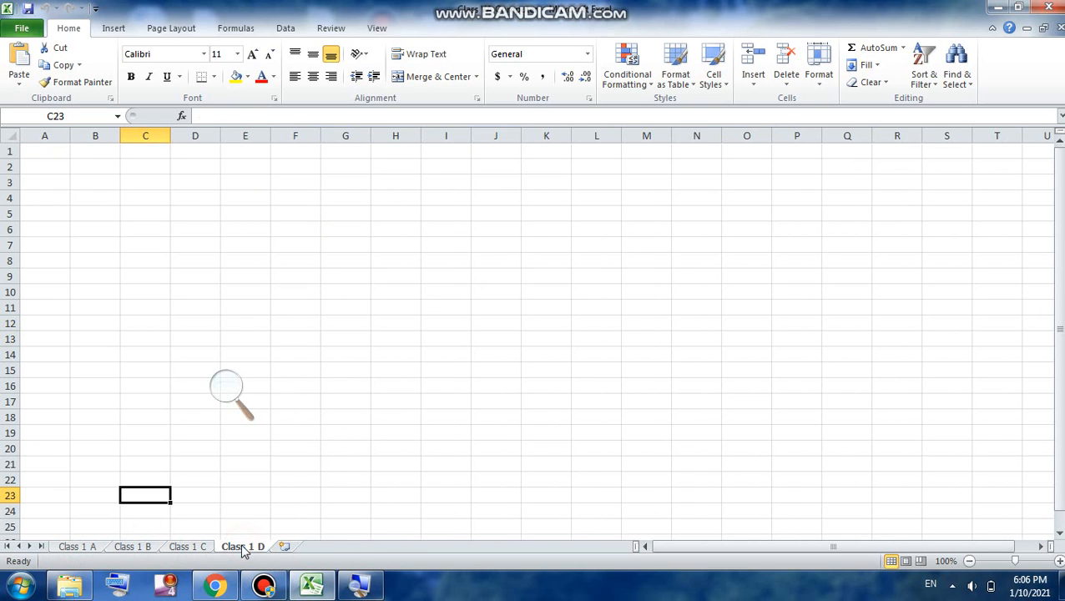
# Set the tab color of the Class 1 A worksheet to standard red.
pyautogui.rightClick(70, 548)
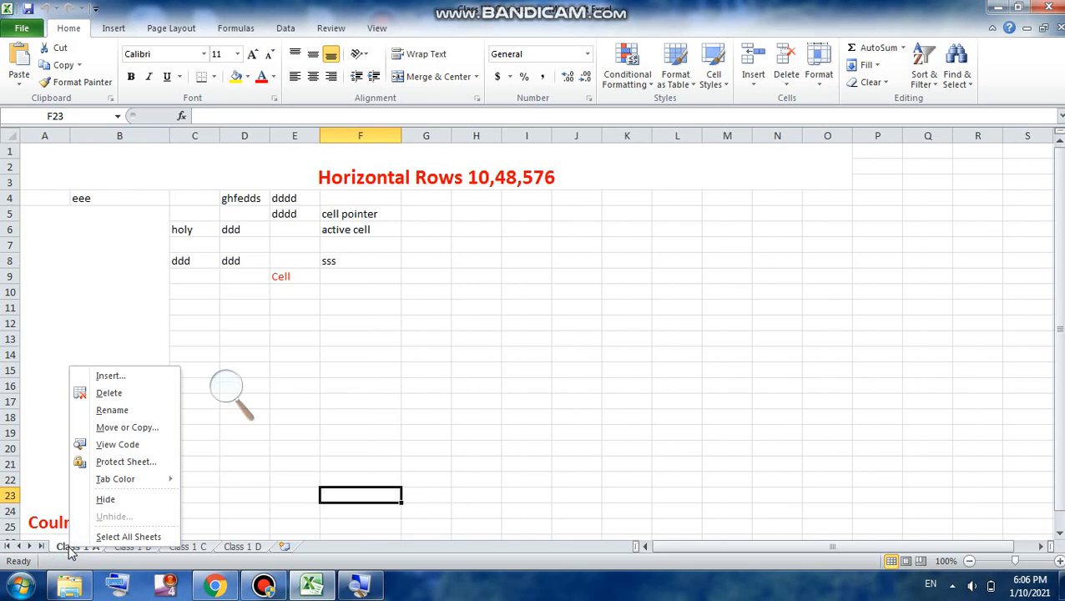
pyautogui.moveTo(163, 488)
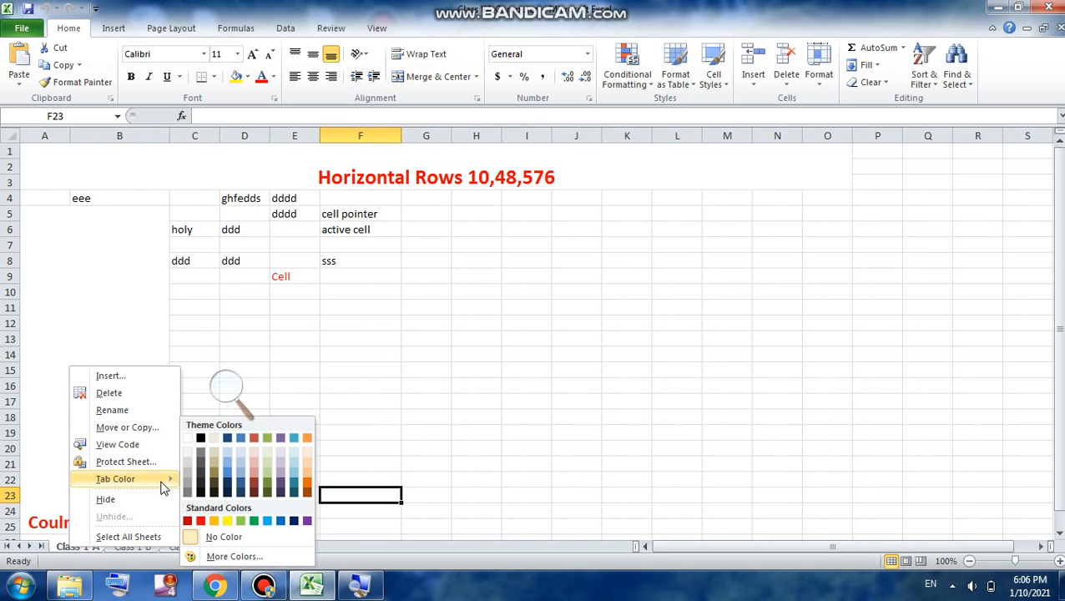
pyautogui.click(200, 522)
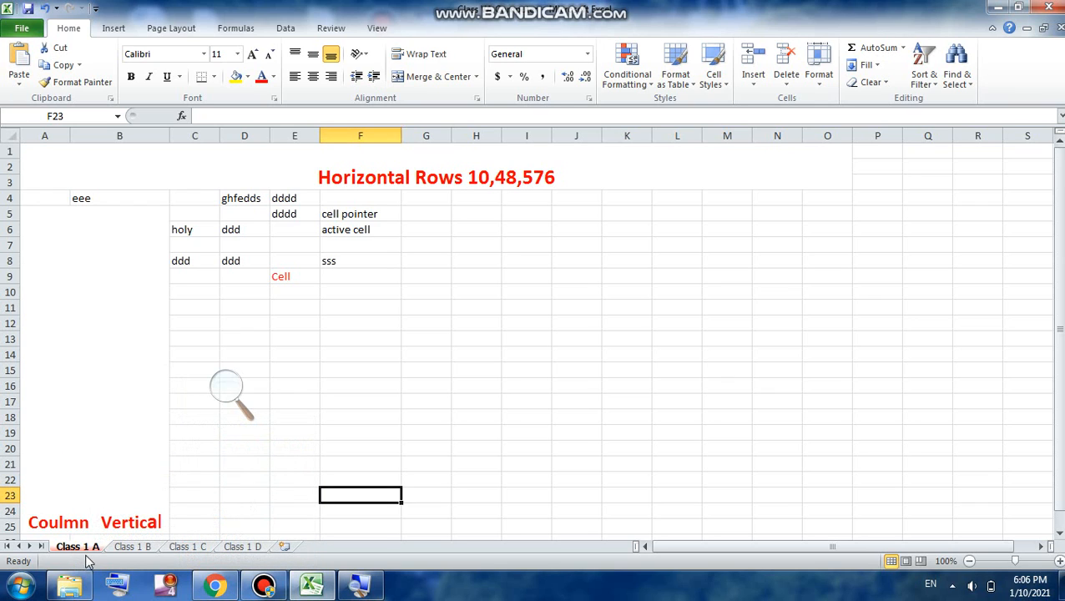
# Set the tab color of the Class 1 B worksheet to standard green.
pyautogui.click(127, 548)
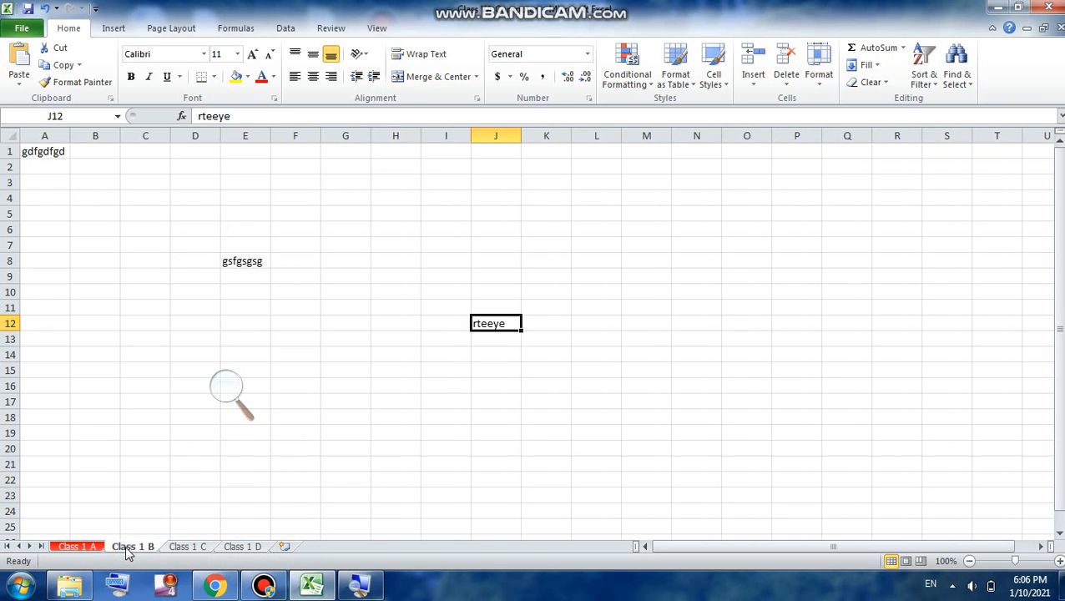
pyautogui.rightClick(125, 546)
pyautogui.moveTo(192, 489)
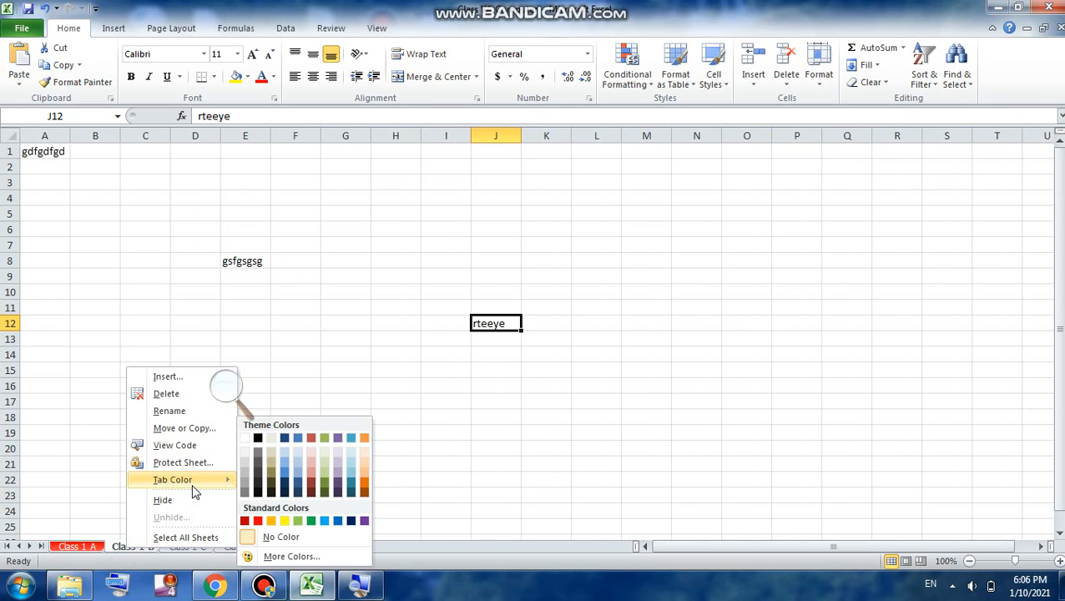
pyautogui.click(312, 522)
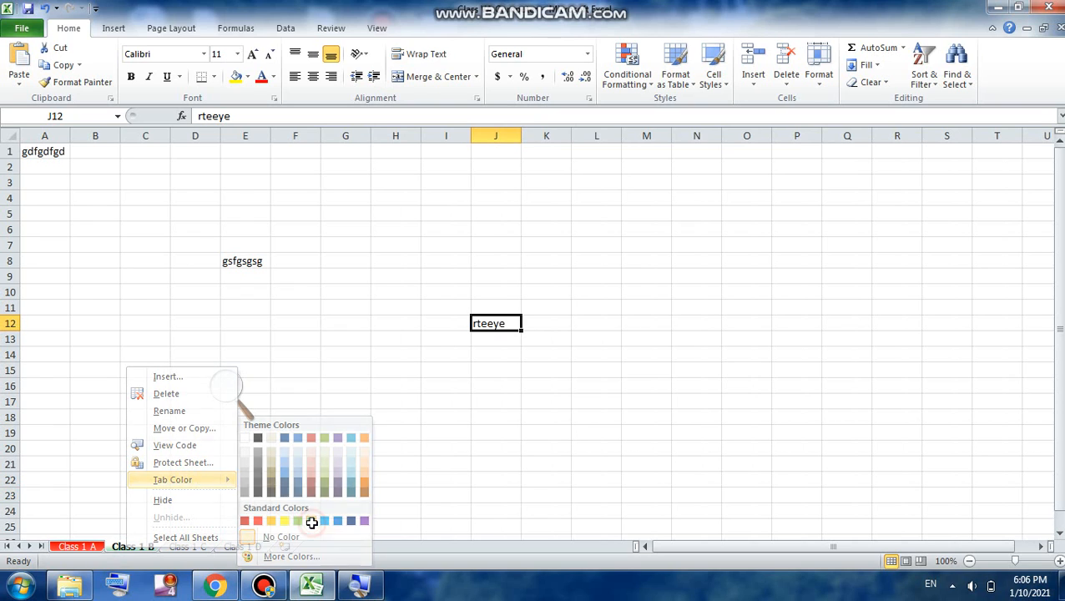
# Set the tab color of the Class 1 C worksheet to standard blue.
pyautogui.click(182, 547)
pyautogui.rightClick(180, 545)
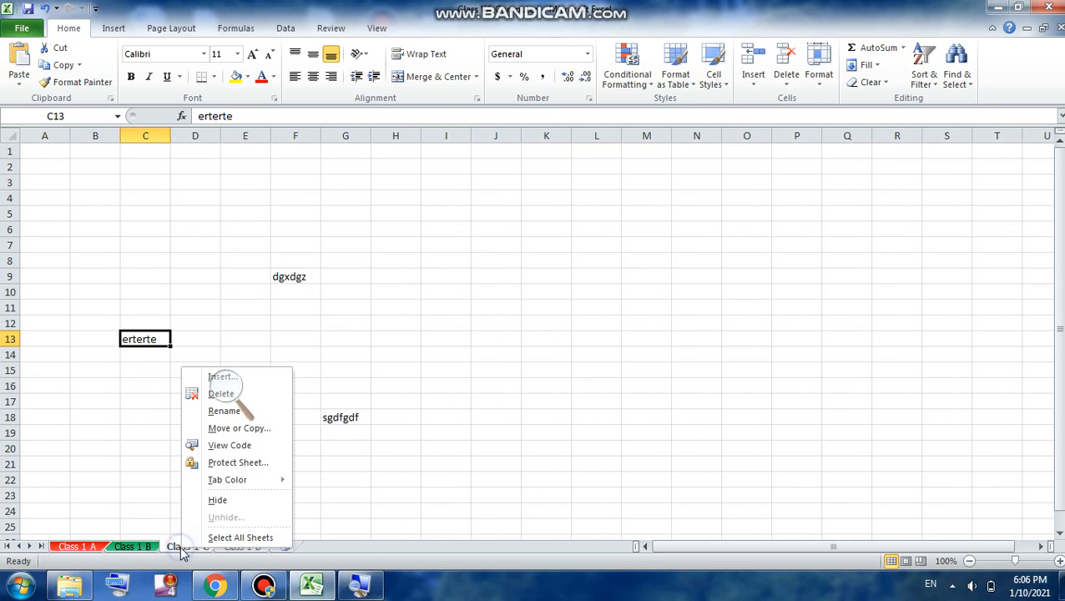
pyautogui.moveTo(256, 484)
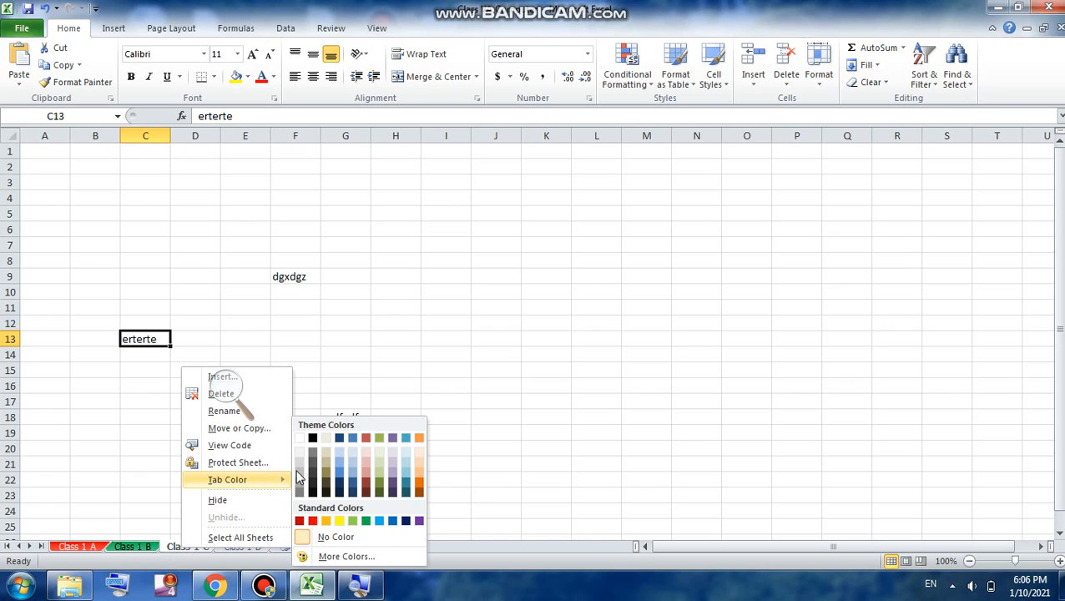
pyautogui.click(393, 521)
# Set the tab color of the Class 1 D worksheet to standard yellow.
pyautogui.click(244, 547)
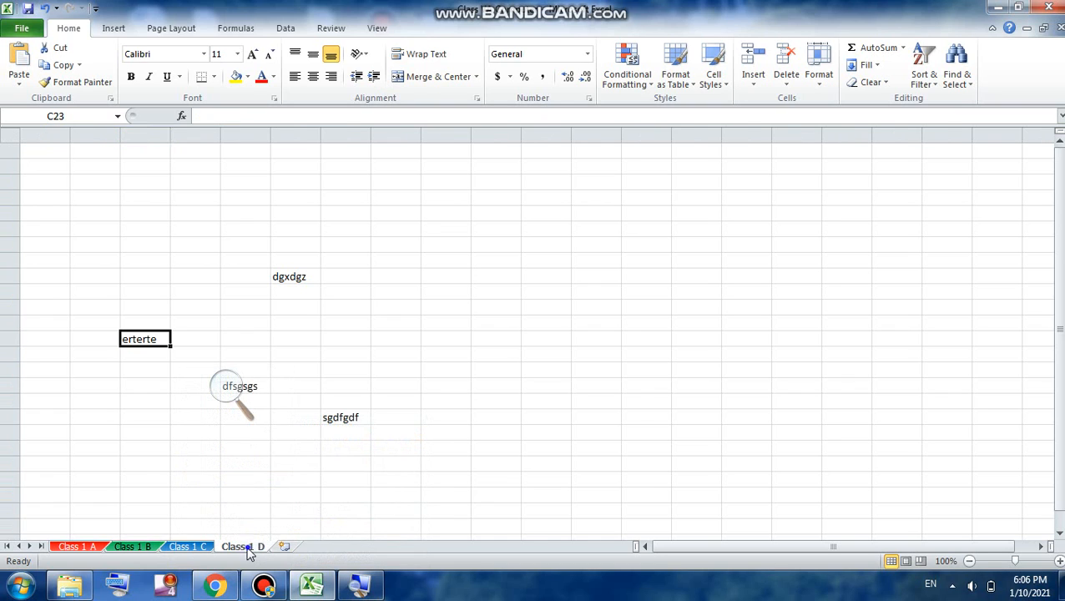
pyautogui.rightClick(248, 547)
pyautogui.moveTo(350, 485)
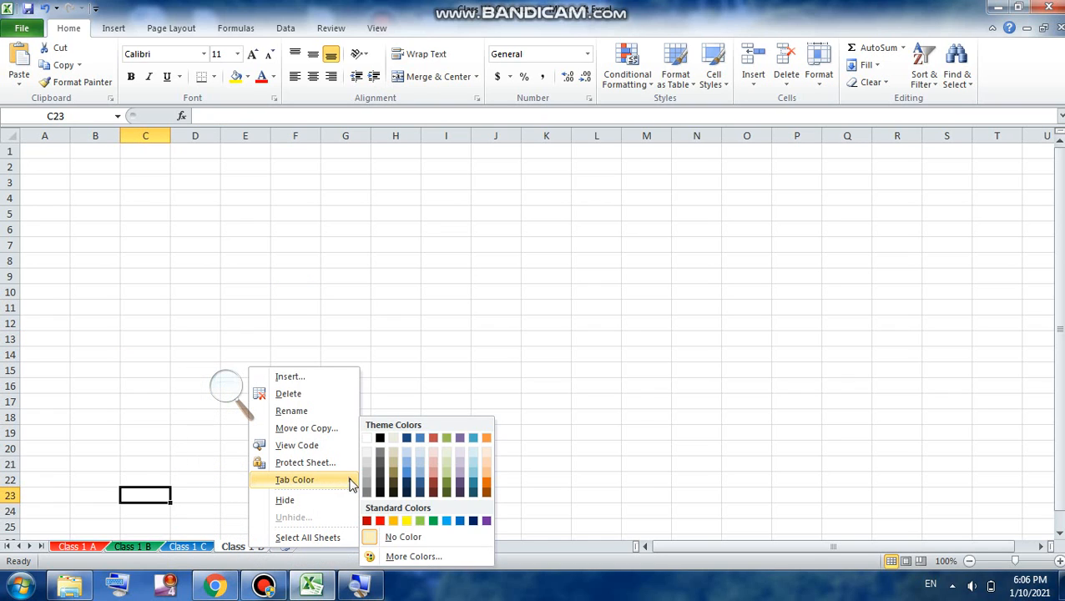
pyautogui.click(410, 521)
pyautogui.click(312, 526)
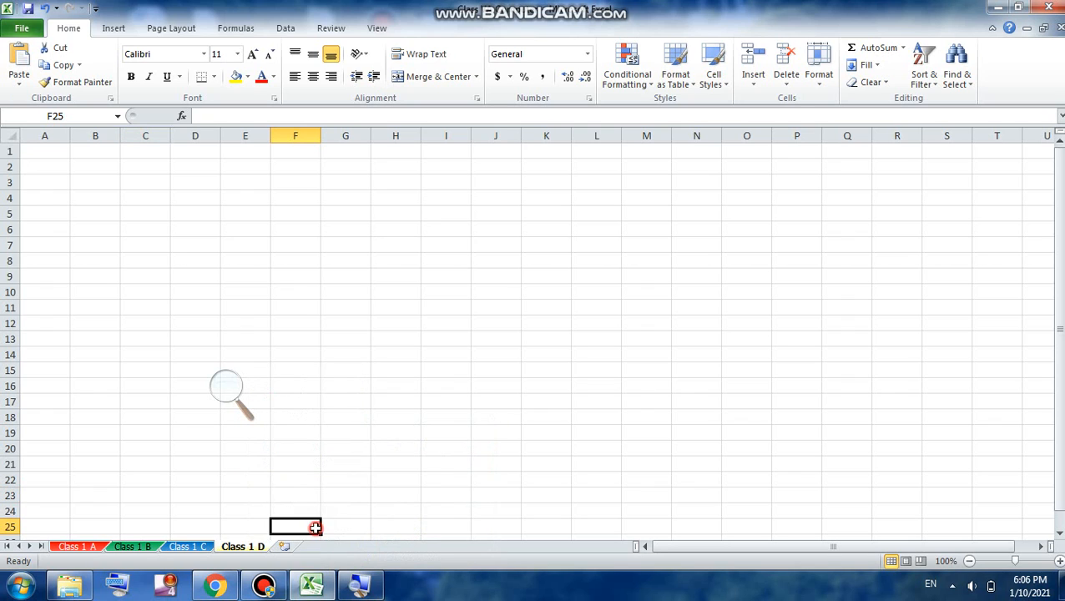
pyautogui.click(231, 527)
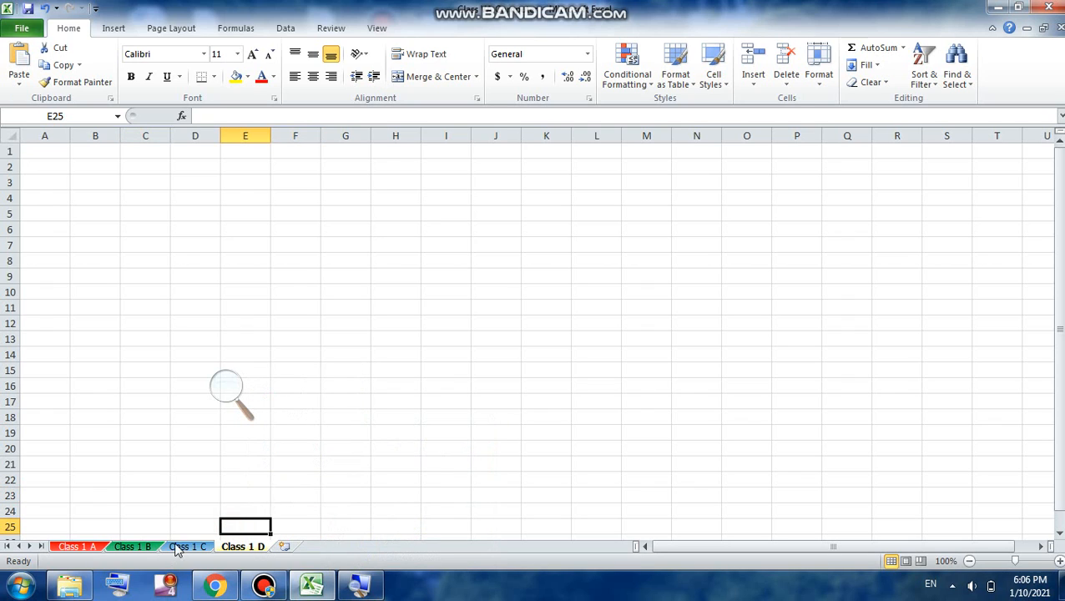
# Magnify the screen and go through the colored worksheets from Class 1 A to Class 1 D and back to Class 1 A.
pyautogui.click(175, 546)
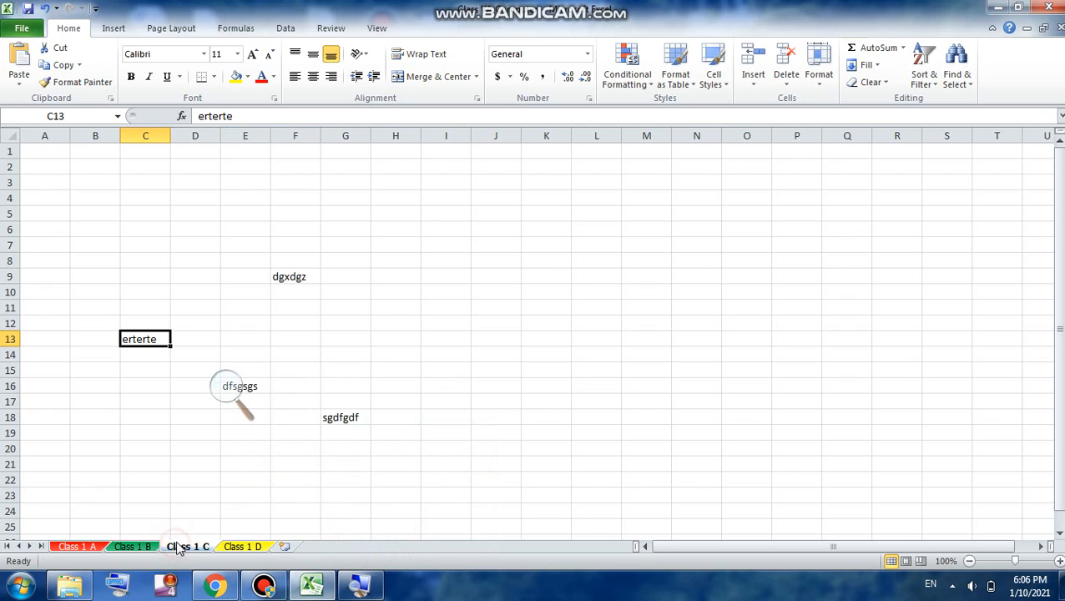
pyautogui.click(240, 396)
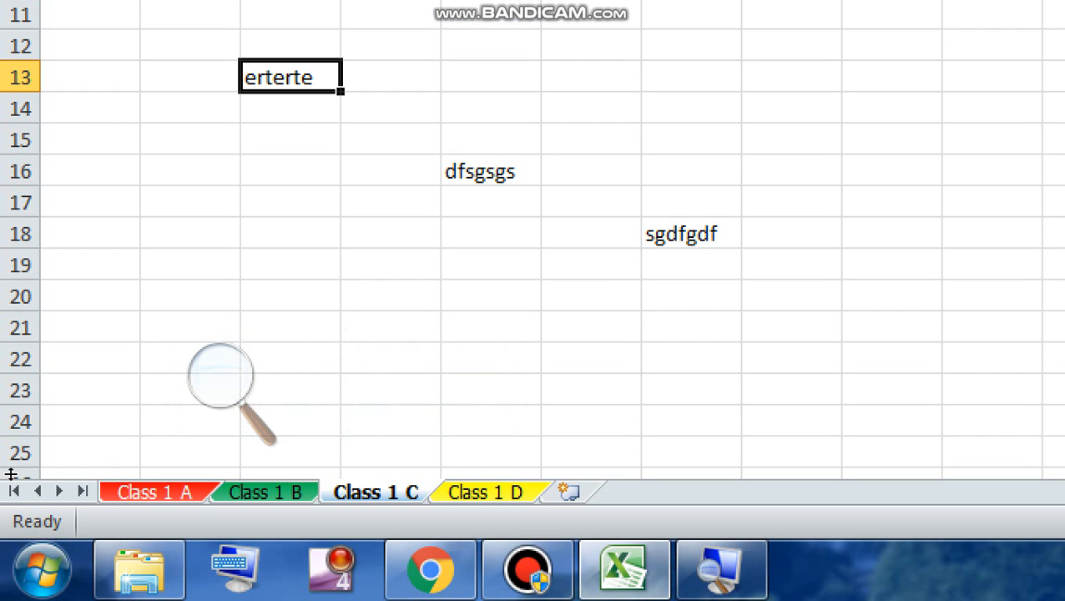
pyautogui.click(157, 493)
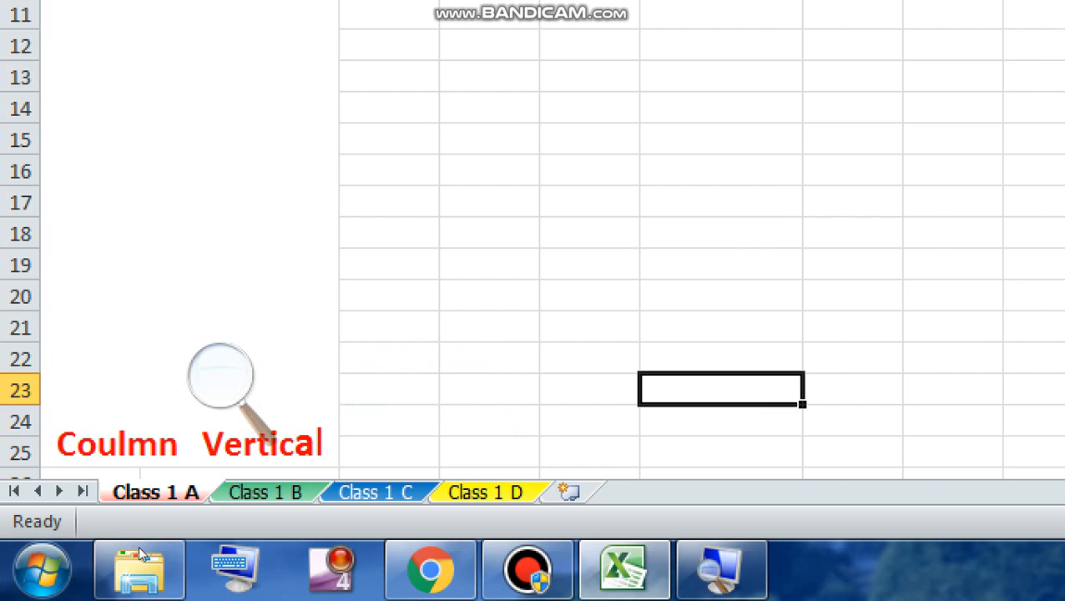
pyautogui.click(269, 492)
pyautogui.click(359, 492)
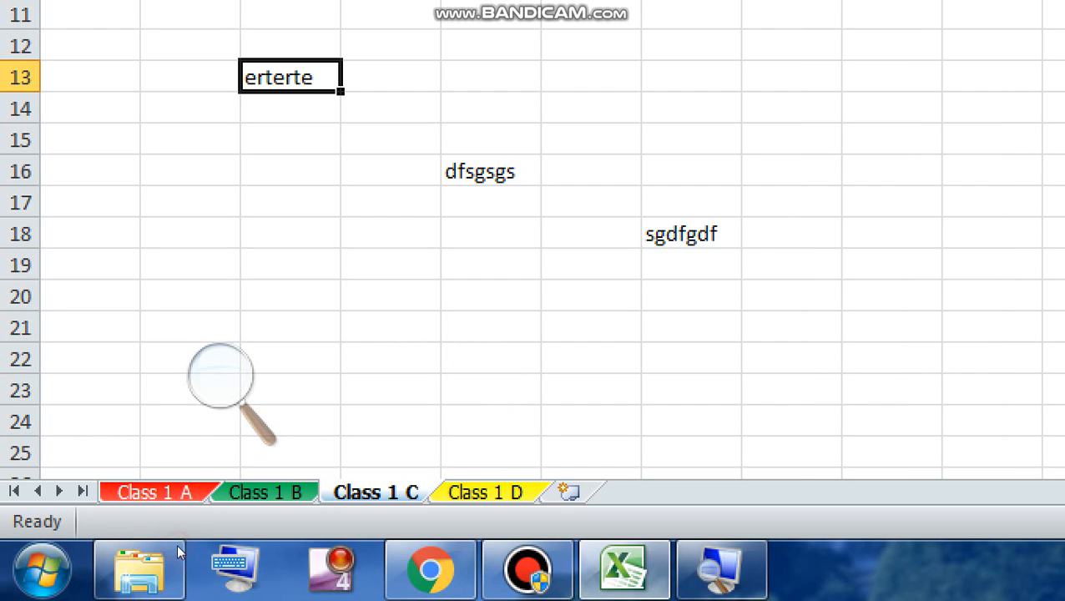
pyautogui.click(484, 492)
pyautogui.click(375, 493)
pyautogui.click(265, 492)
pyautogui.click(157, 493)
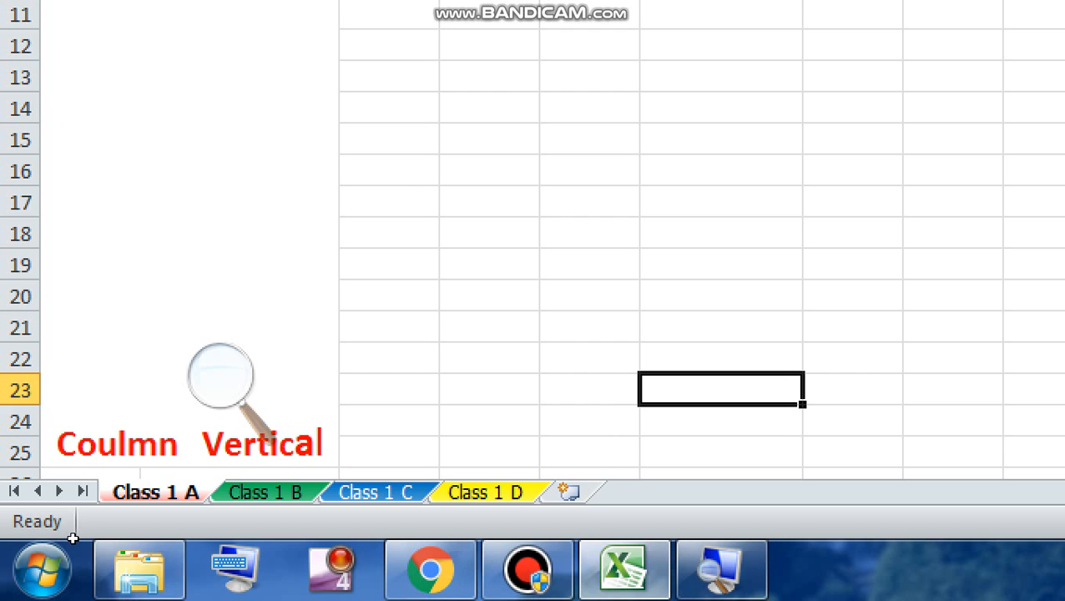
# Return the magnification to 100% and go through the worksheets Class 1 B, Class 1 C and Class 1 D.
pyautogui.click(106, 491)
pyautogui.click(106, 502)
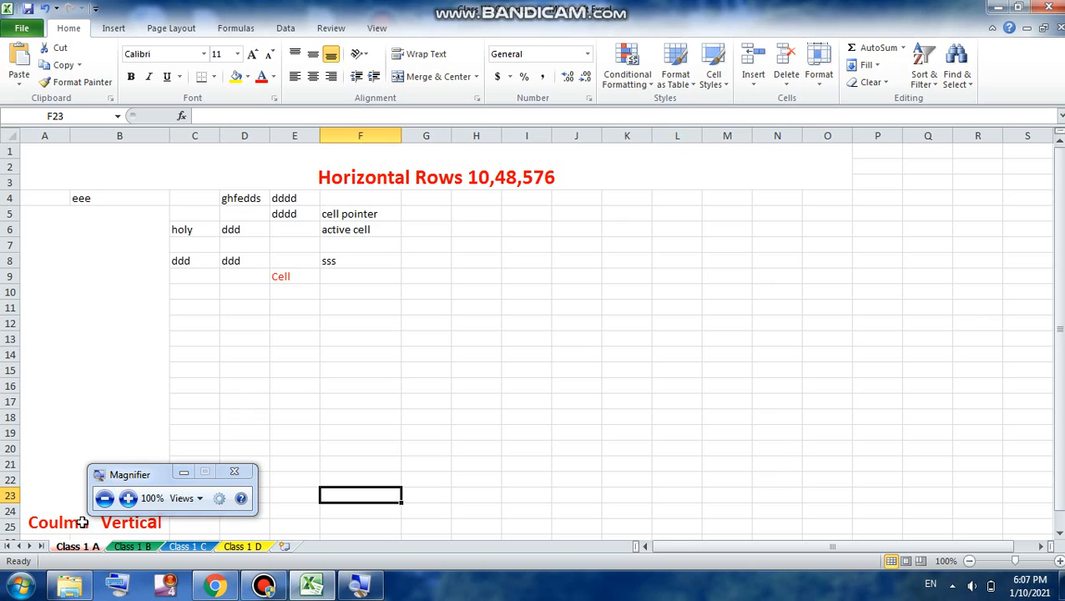
pyautogui.click(126, 548)
pyautogui.click(185, 547)
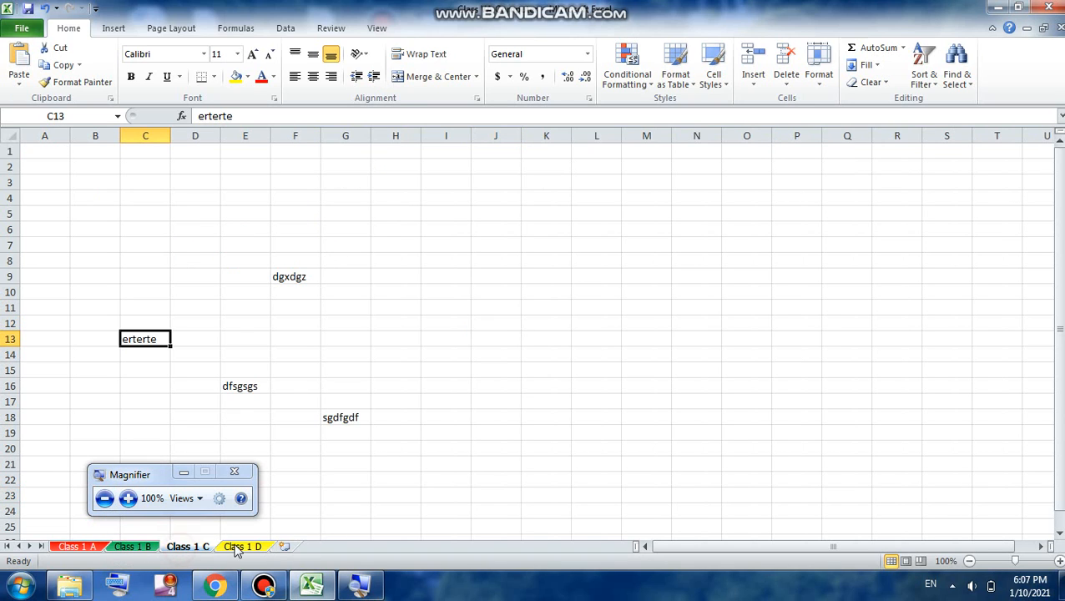
pyautogui.click(236, 547)
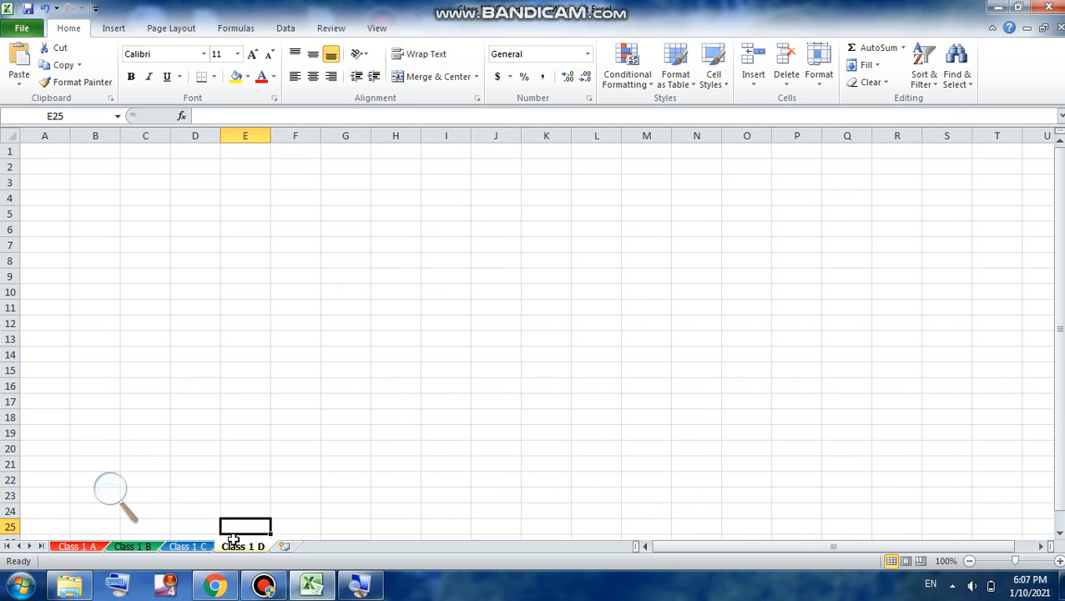
# Look at the Save As dialog for the workbook and close it without saving.
pyautogui.click(20, 30)
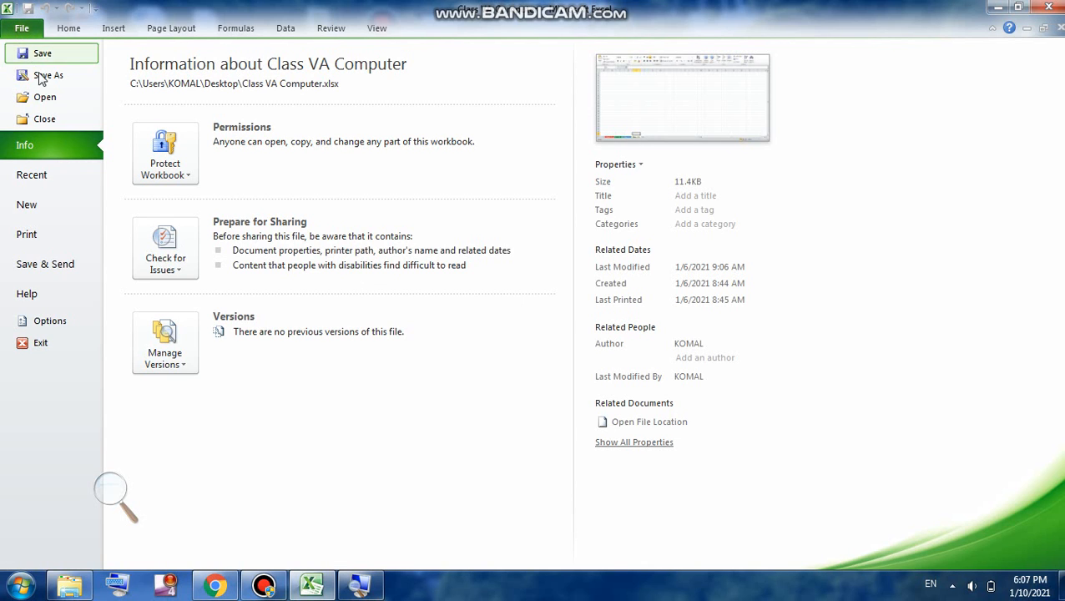
pyautogui.press('Escape')
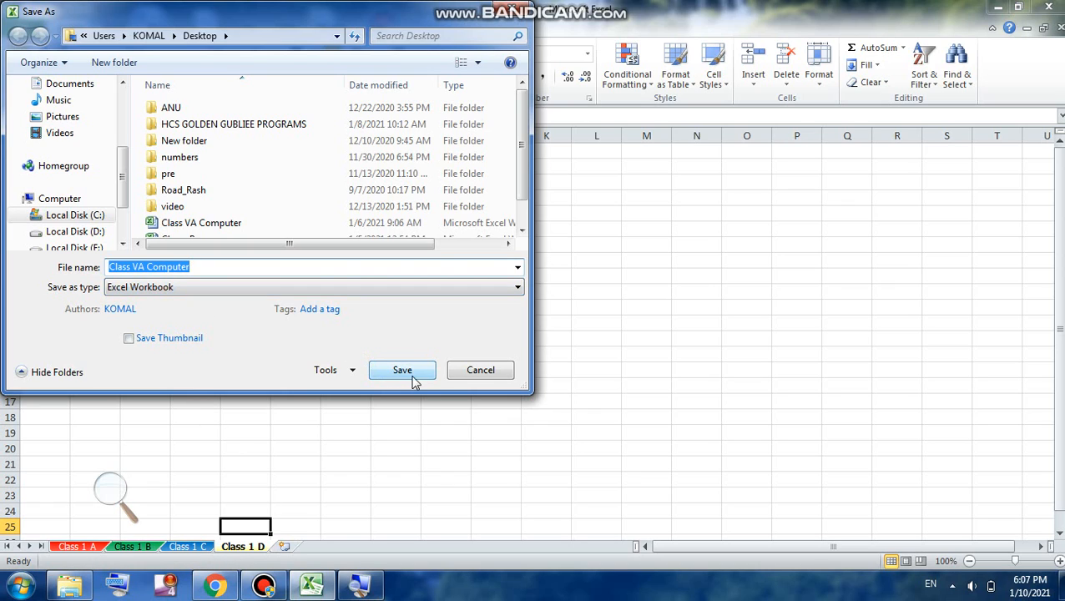
pyautogui.click(516, 10)
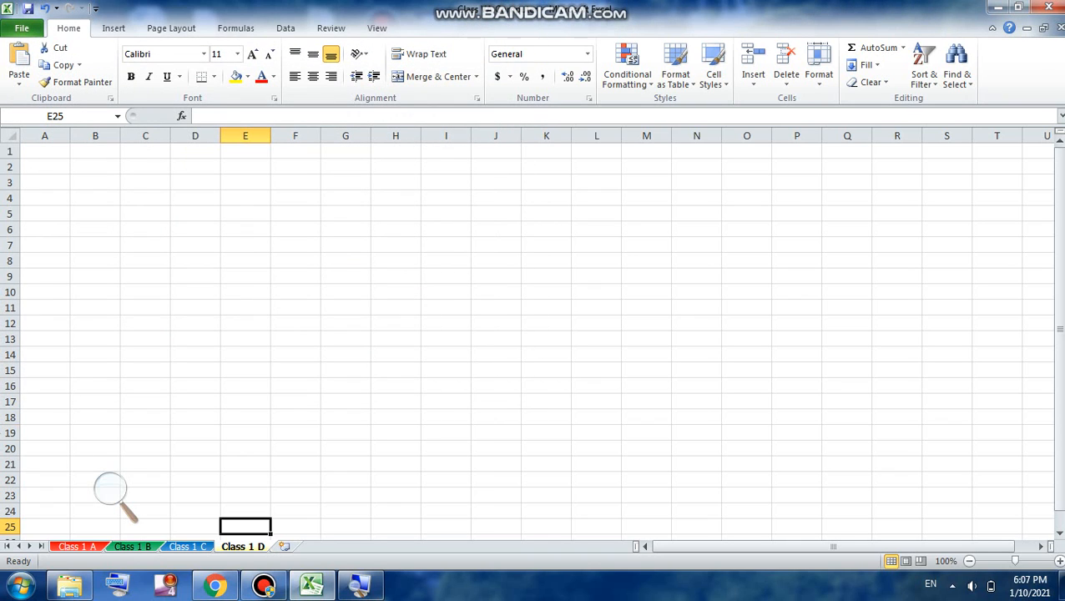
# Go back through Class 1 C and Class 1 B to the Class 1 A worksheet and select cell I6.
pyautogui.click(189, 546)
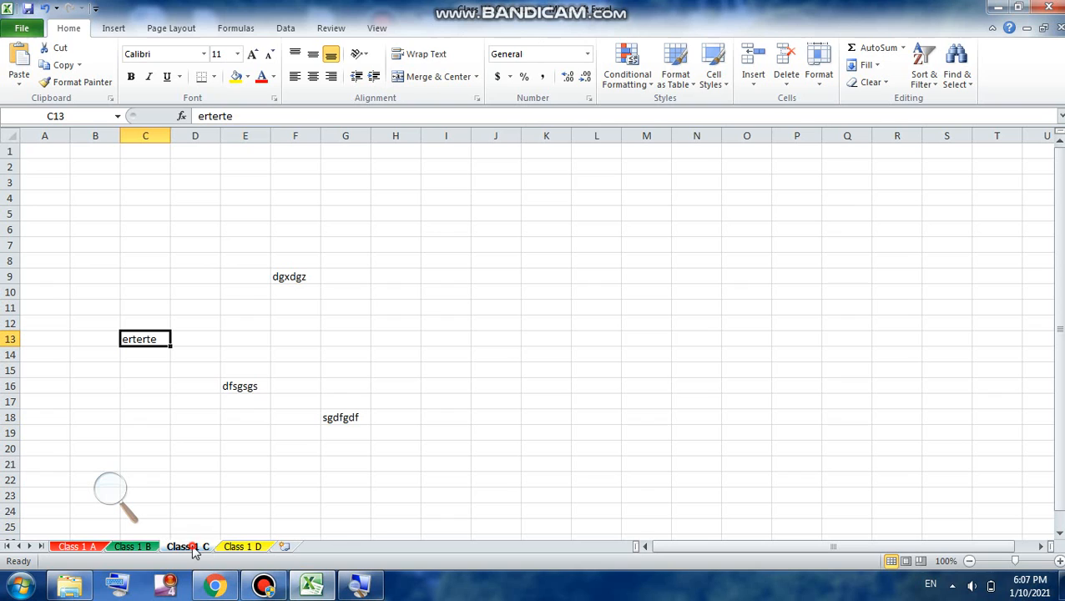
pyautogui.click(142, 547)
pyautogui.click(79, 548)
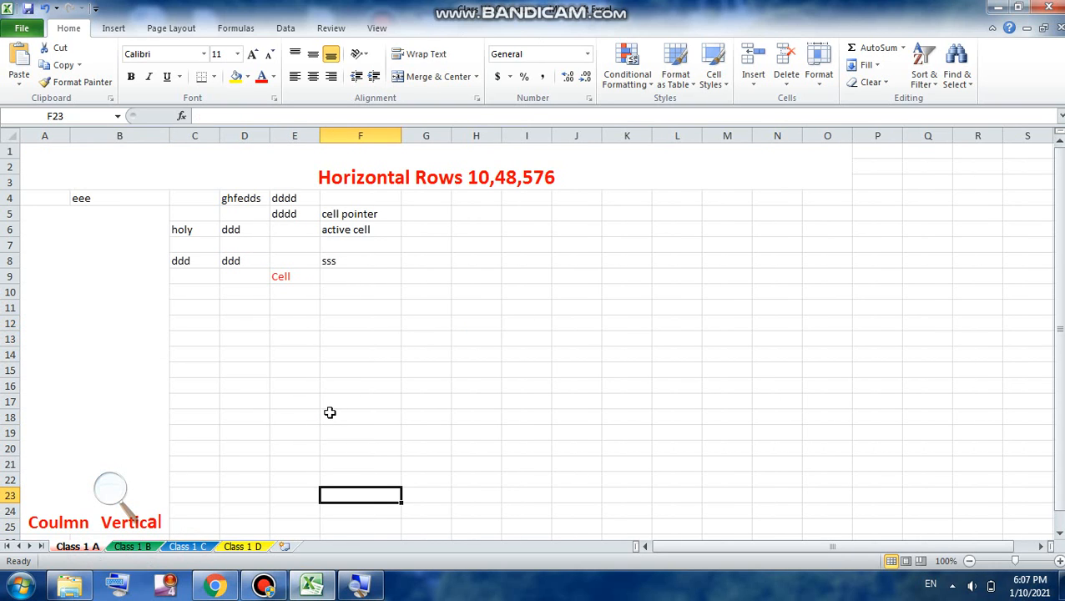
pyautogui.click(527, 230)
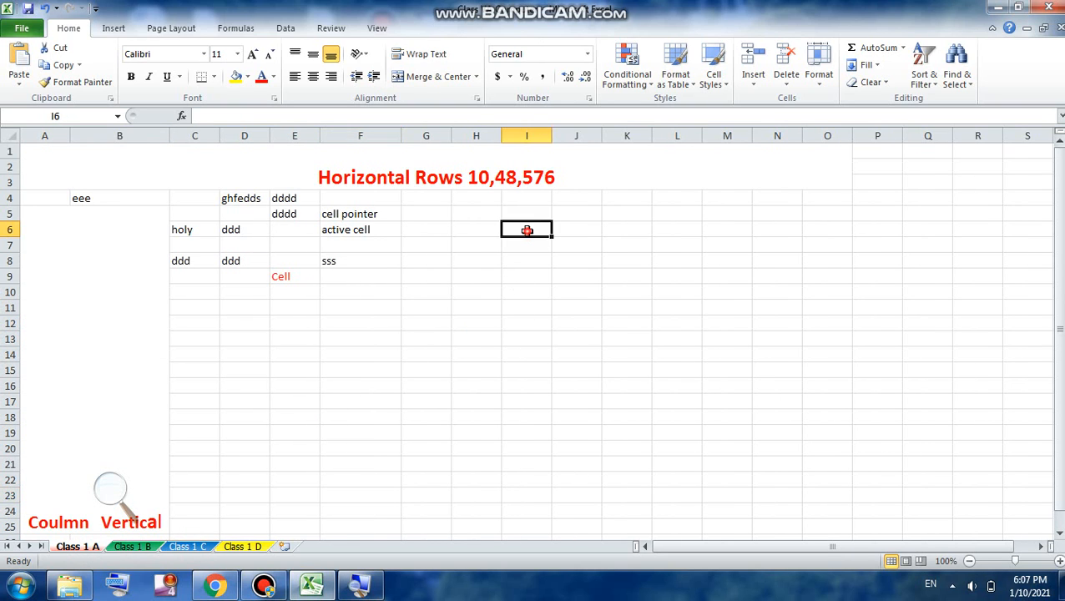
# Enter "holy" in cell F10 of the Class 1 A worksheet.
pyautogui.click(1058, 562)
pyautogui.click(1059, 561)
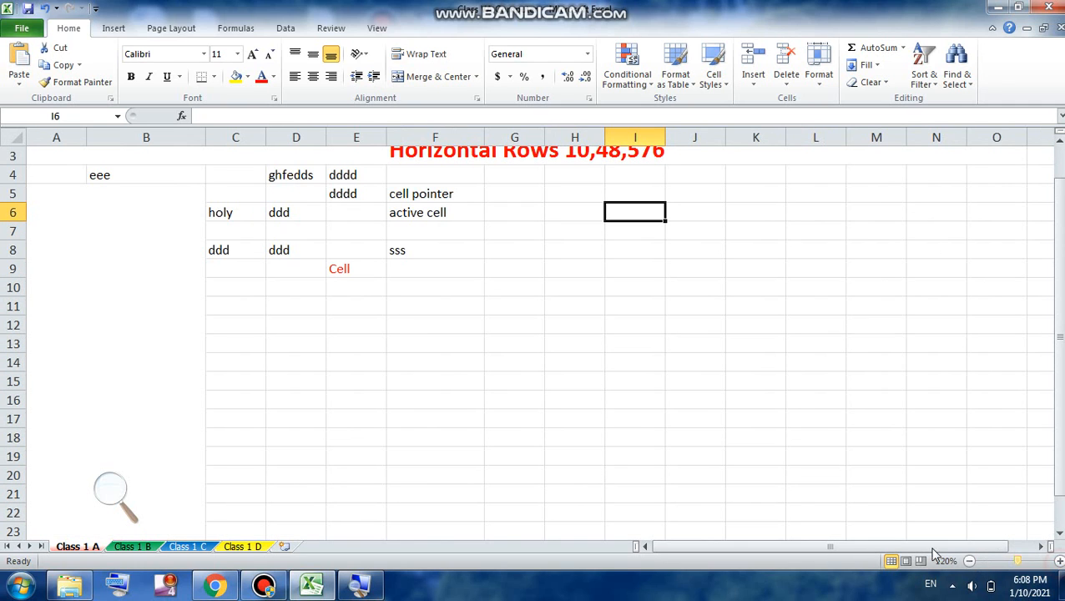
pyautogui.click(1059, 561)
pyautogui.click(484, 287)
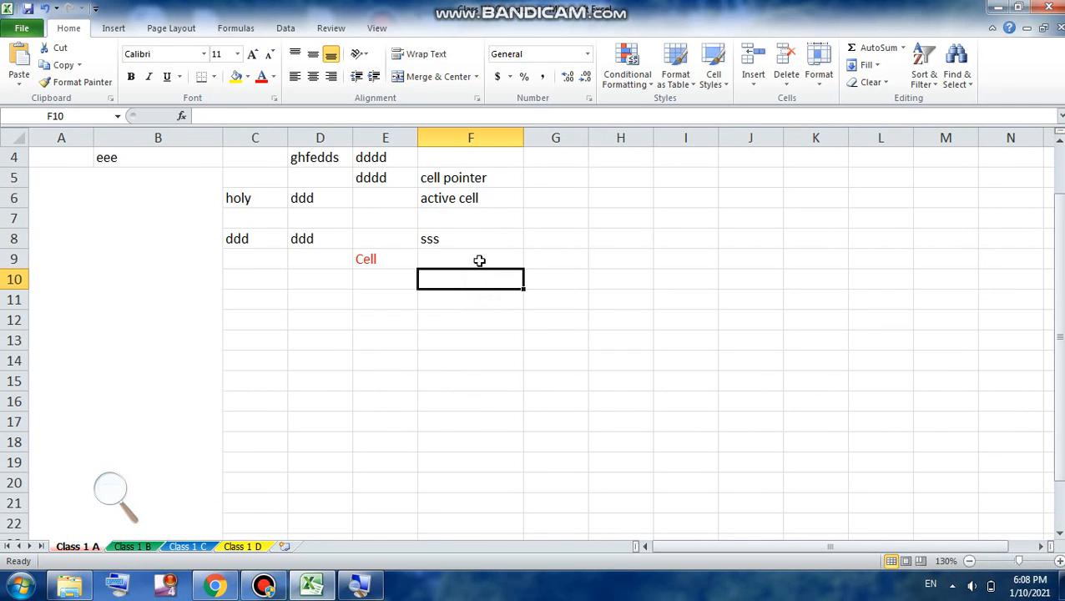
pyautogui.write('holy')
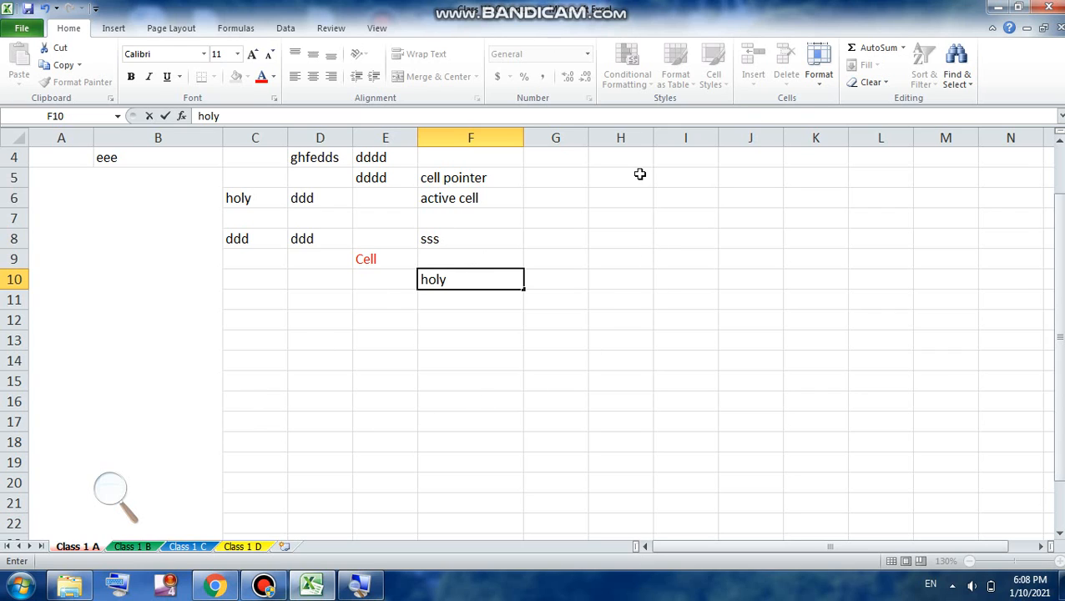
# Select the cell range H4 to H14 by extending the selection downward from H4, and clear the selection.
pyautogui.click(621, 155)
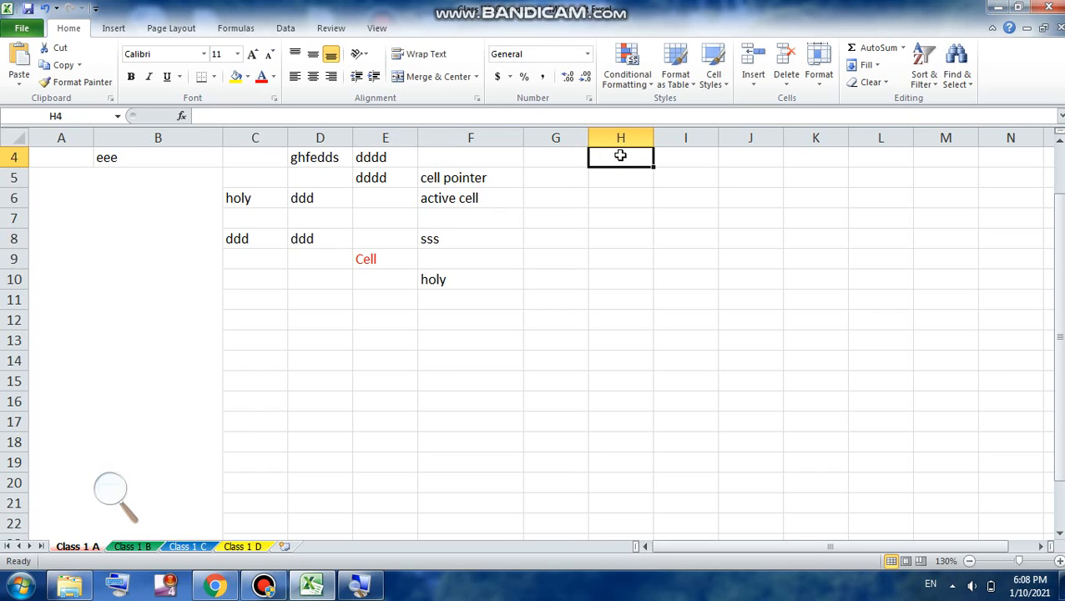
pyautogui.hotkey('shift', 'Down')
pyautogui.hotkey('shift', 'Down')
pyautogui.hotkey('shift', 'Down')
pyautogui.hotkey('shift', 'Down')
pyautogui.hotkey('shift', 'Down')
pyautogui.hotkey('shift', 'Down')
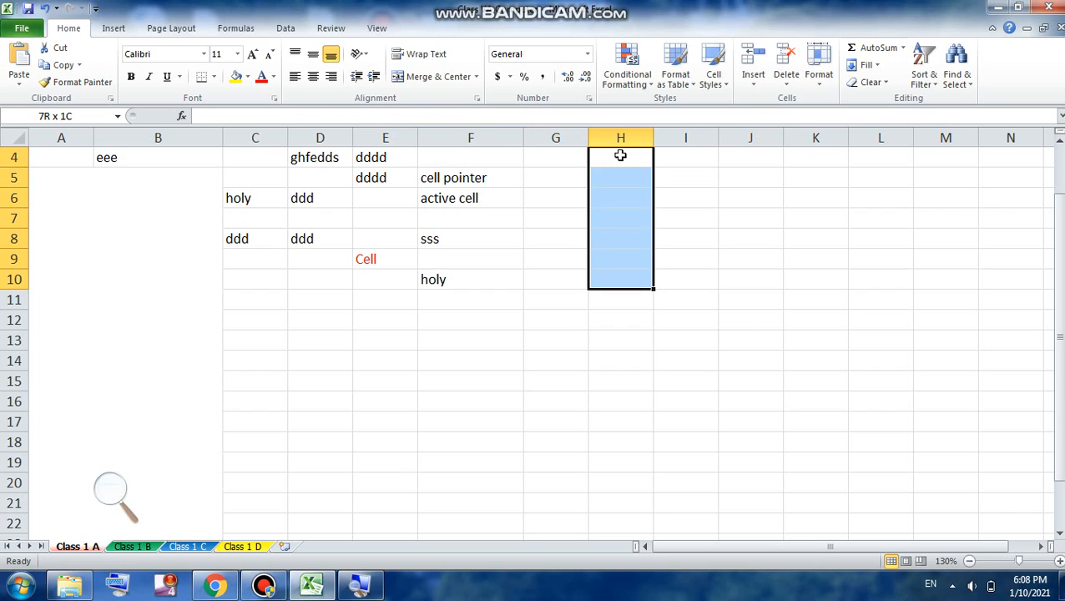
pyautogui.hotkey('shift', 'Down')
pyautogui.hotkey('shift', 'Down')
pyautogui.hotkey('shift', 'Down')
pyautogui.hotkey('shift', 'Down')
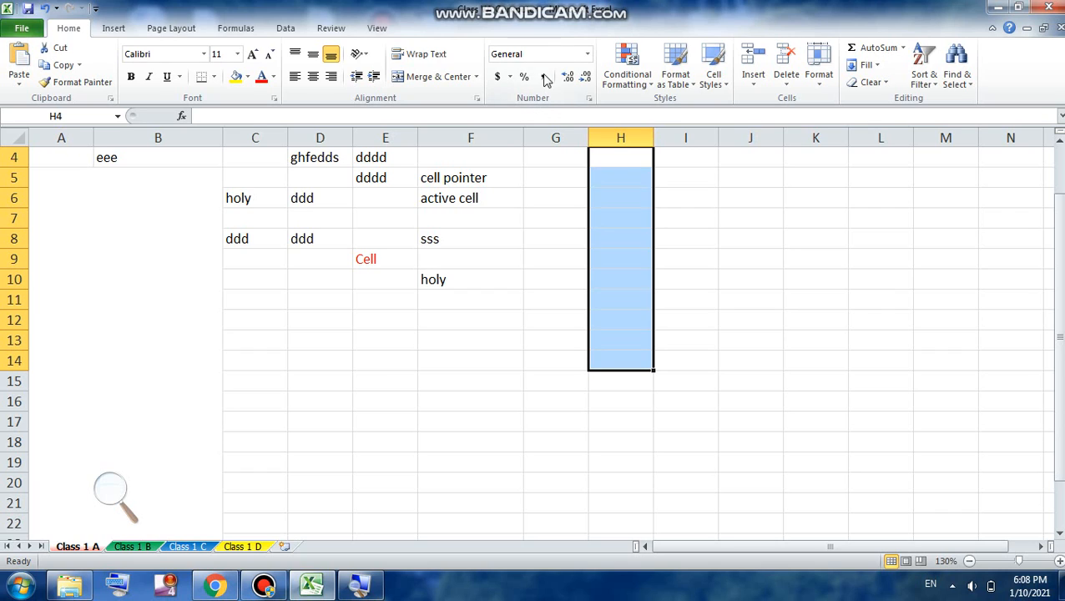
pyautogui.click(551, 277)
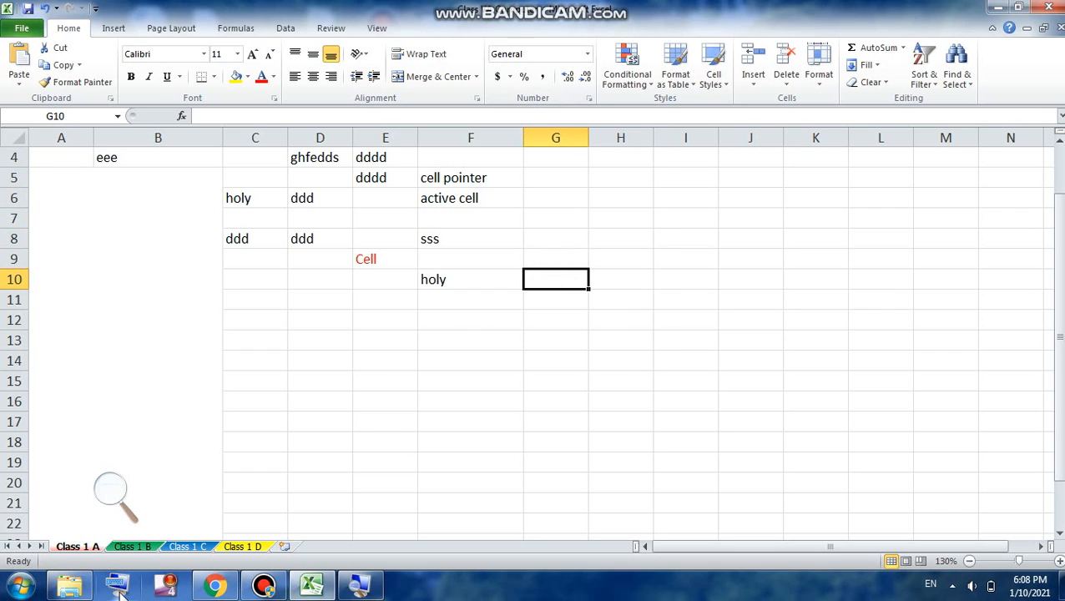
# Switch to Free Virtual Keyboard, maximize the Excel window behind it, and resize the keyboard to uncover more worksheet rows.
pyautogui.click(1022, 9)
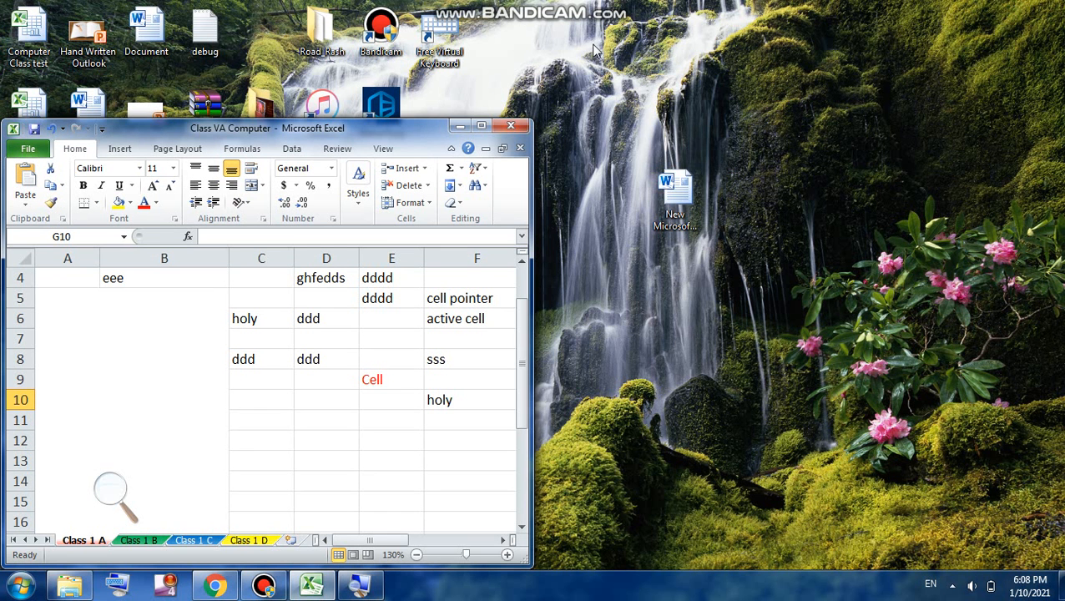
pyautogui.click(440, 37)
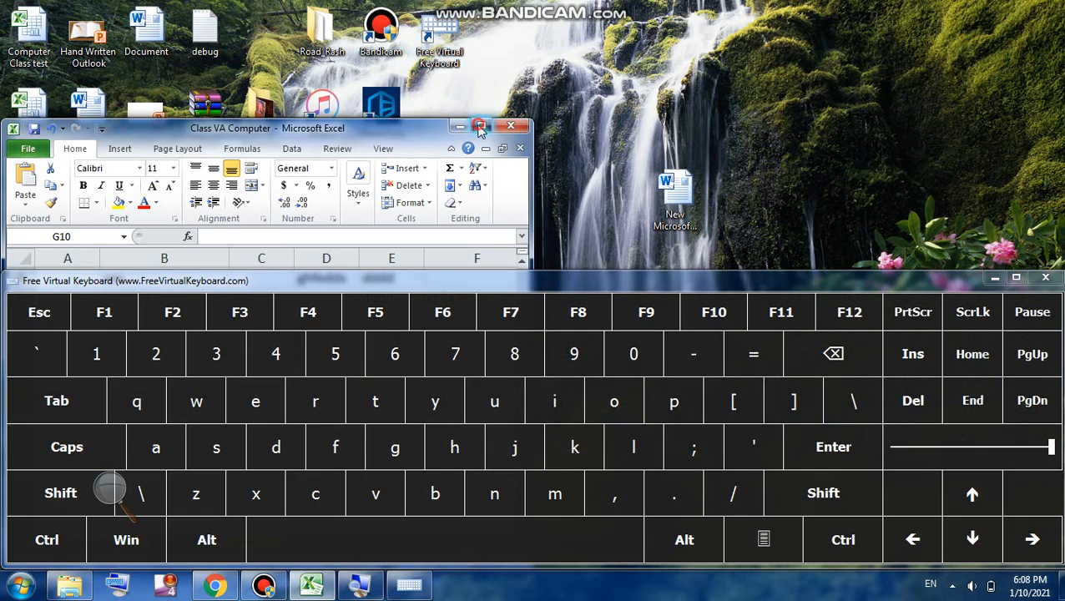
pyautogui.click(482, 128)
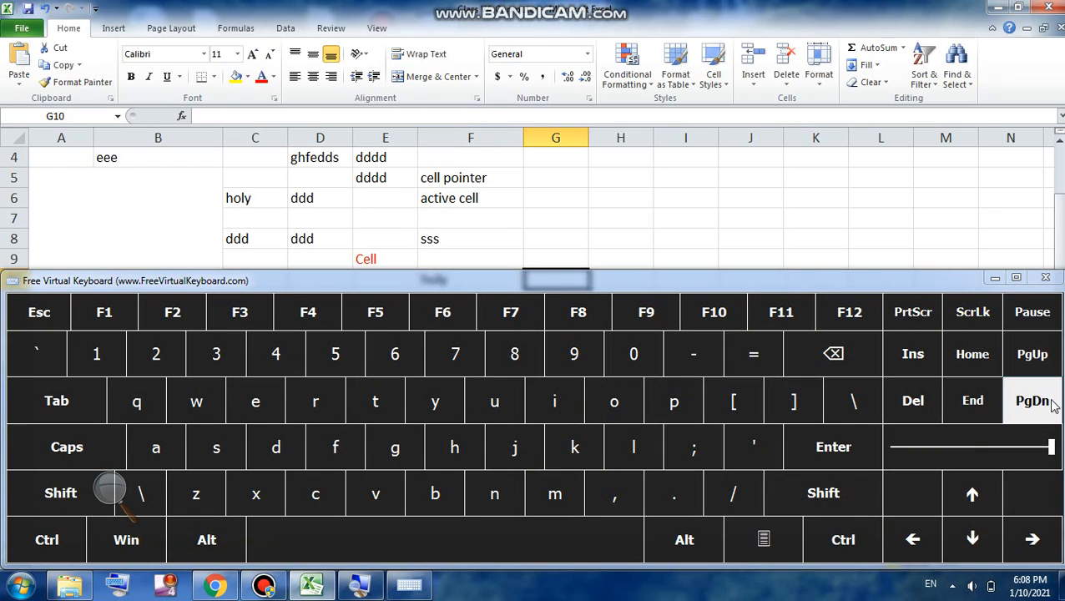
pyautogui.moveTo(1063, 402); pyautogui.dragTo(835, 420)
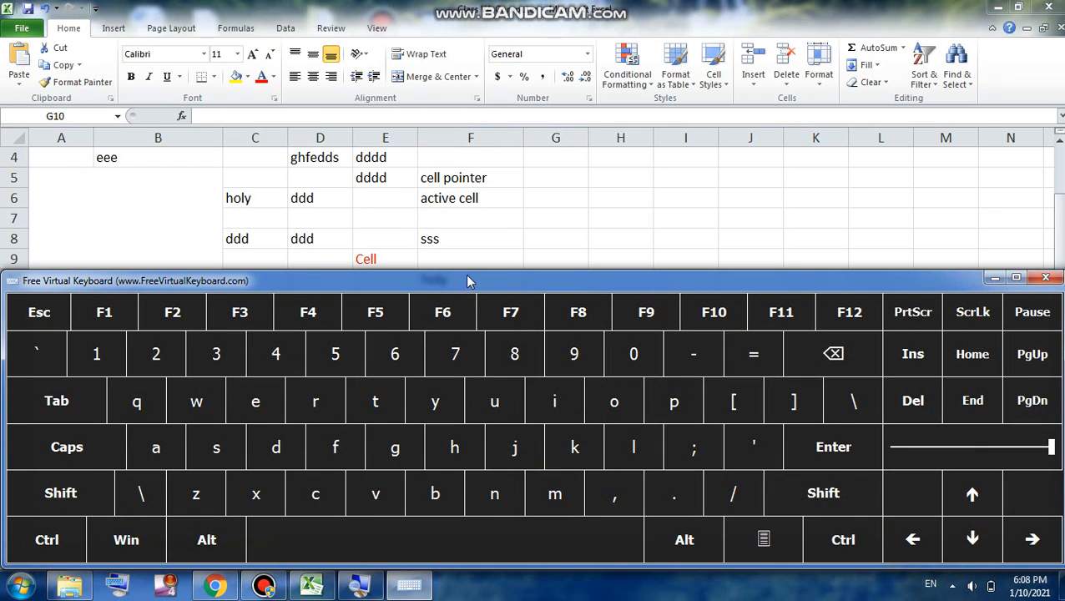
pyautogui.moveTo(468, 272); pyautogui.dragTo(463, 372)
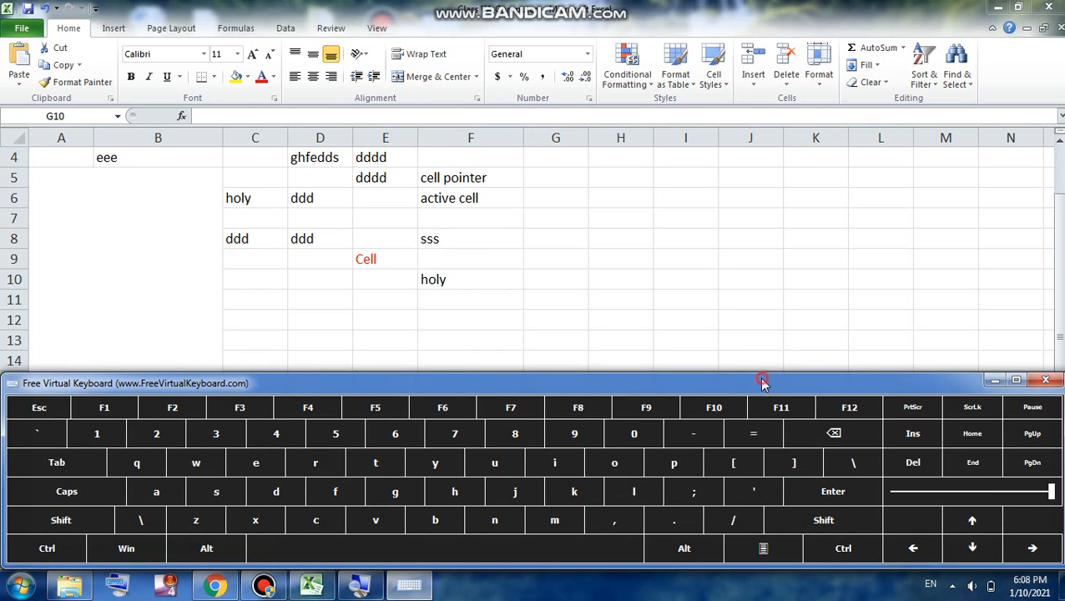
pyautogui.moveTo(763, 382); pyautogui.dragTo(765, 372)
# Select cell G4, extend the selection downward with the on-screen keyboard, and collapse it to cell G5.
pyautogui.click(559, 157)
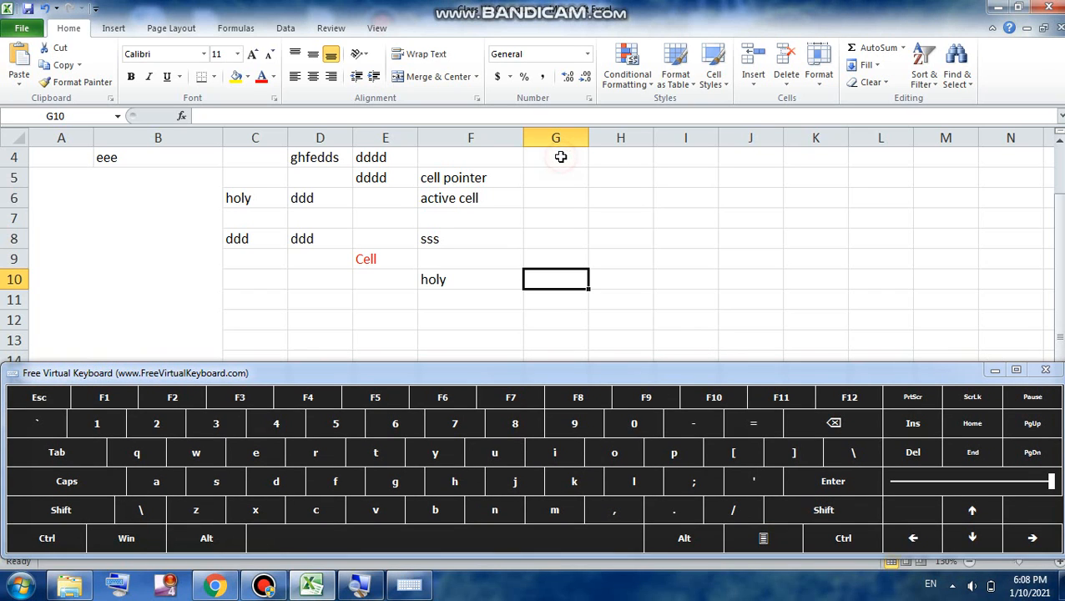
pyautogui.click(559, 157)
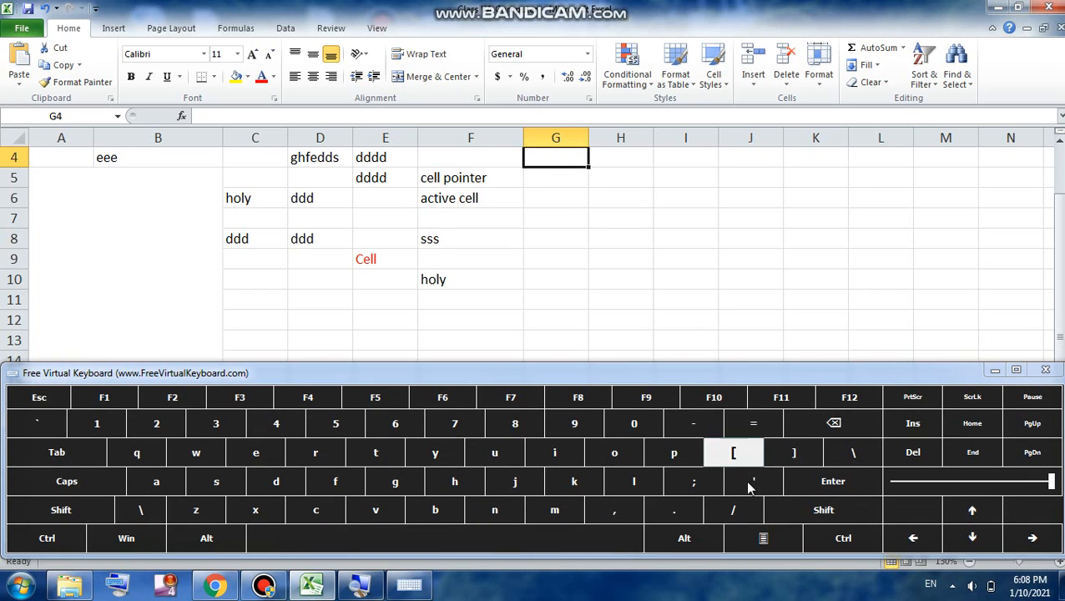
pyautogui.click(808, 513)
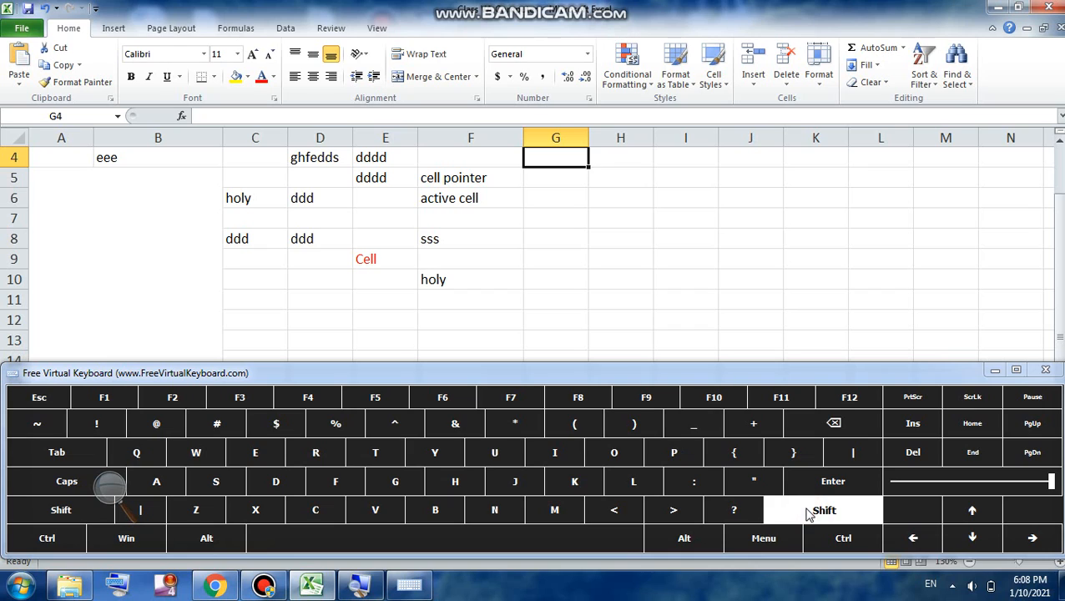
pyautogui.click(973, 538)
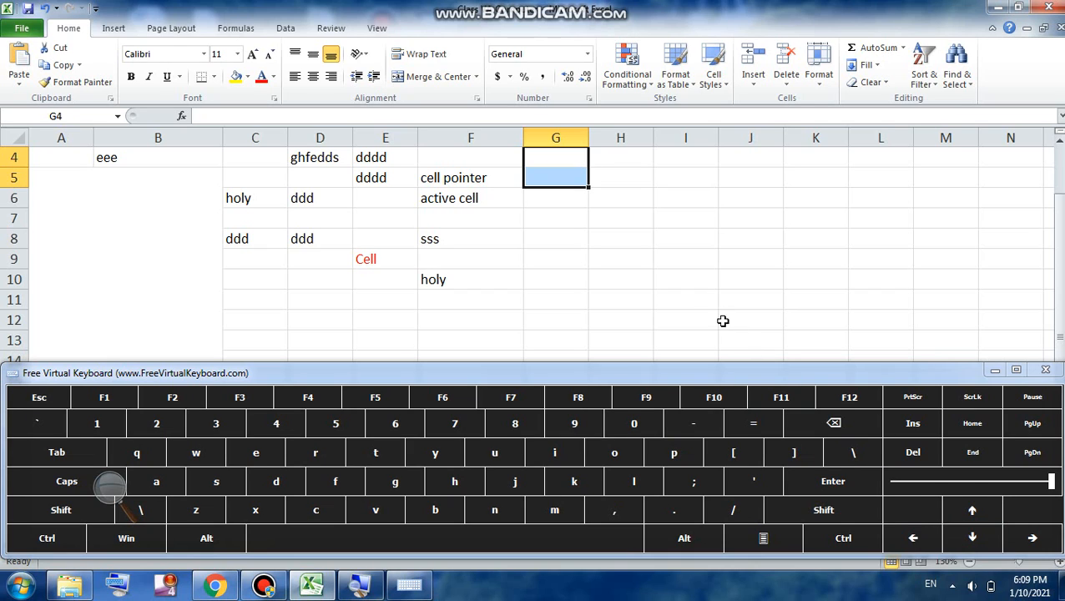
pyautogui.click(824, 510)
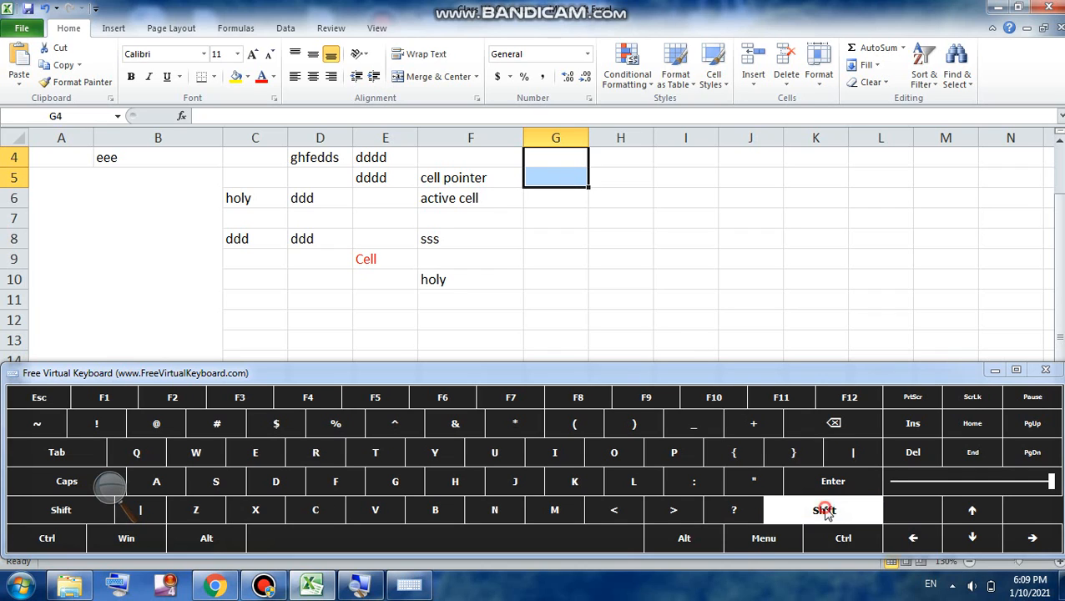
pyautogui.click(971, 538)
pyautogui.click(971, 538)
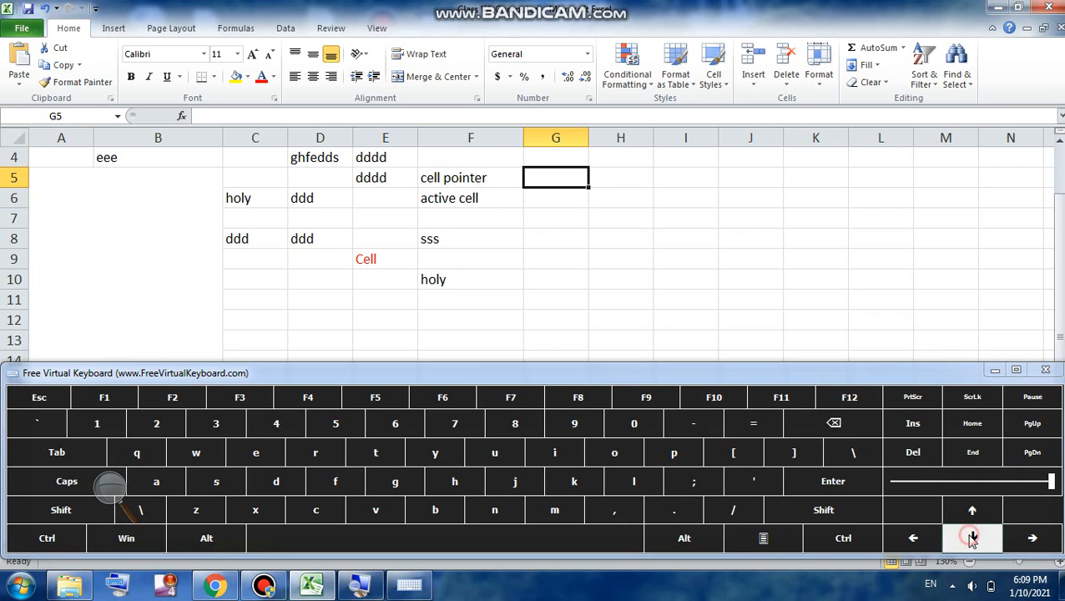
# Extend the selection from G5 down to row 10 and across to column H, one cell at a time, with the on-screen keyboard.
pyautogui.click(845, 508)
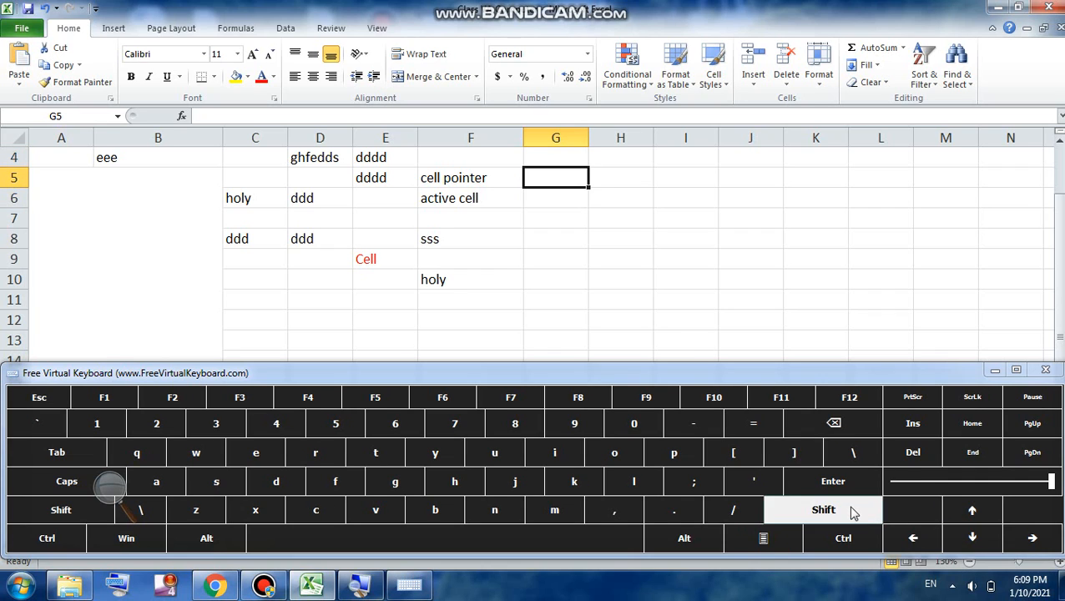
pyautogui.click(971, 539)
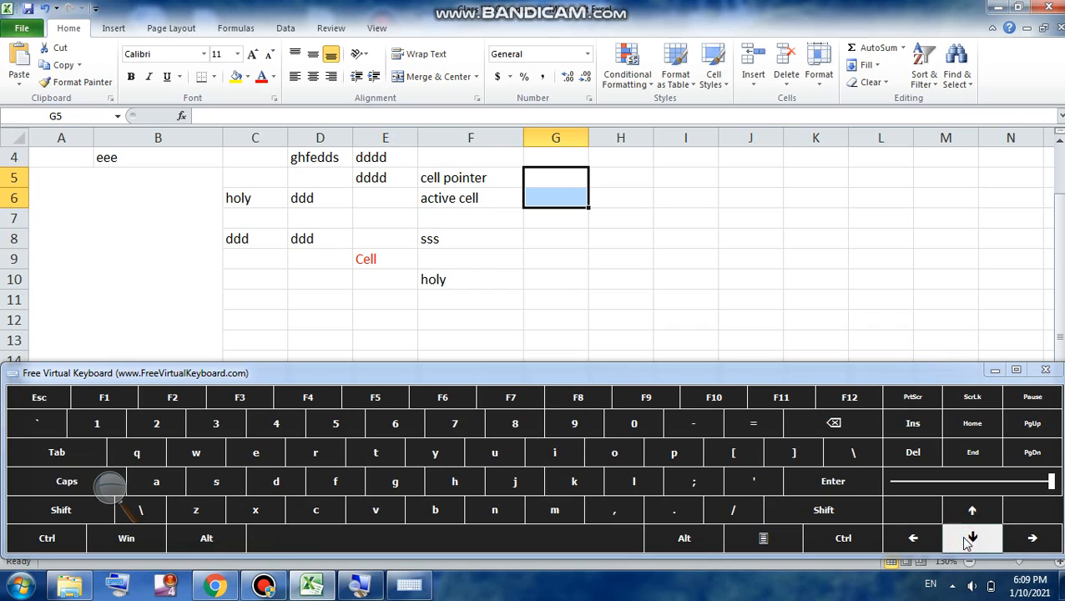
pyautogui.click(861, 513)
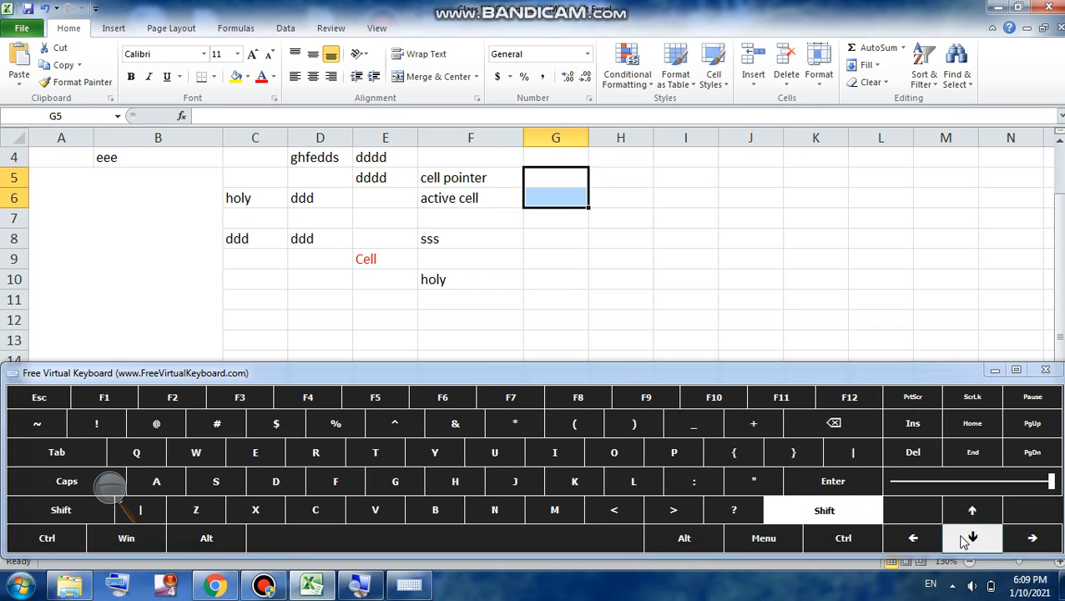
pyautogui.click(961, 538)
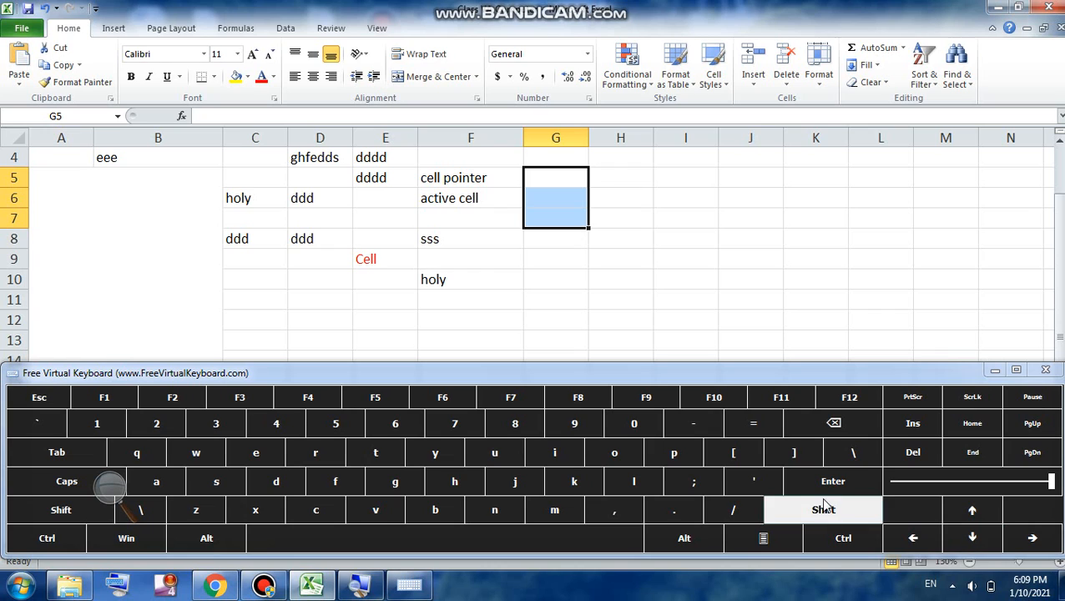
pyautogui.click(824, 510)
pyautogui.click(977, 541)
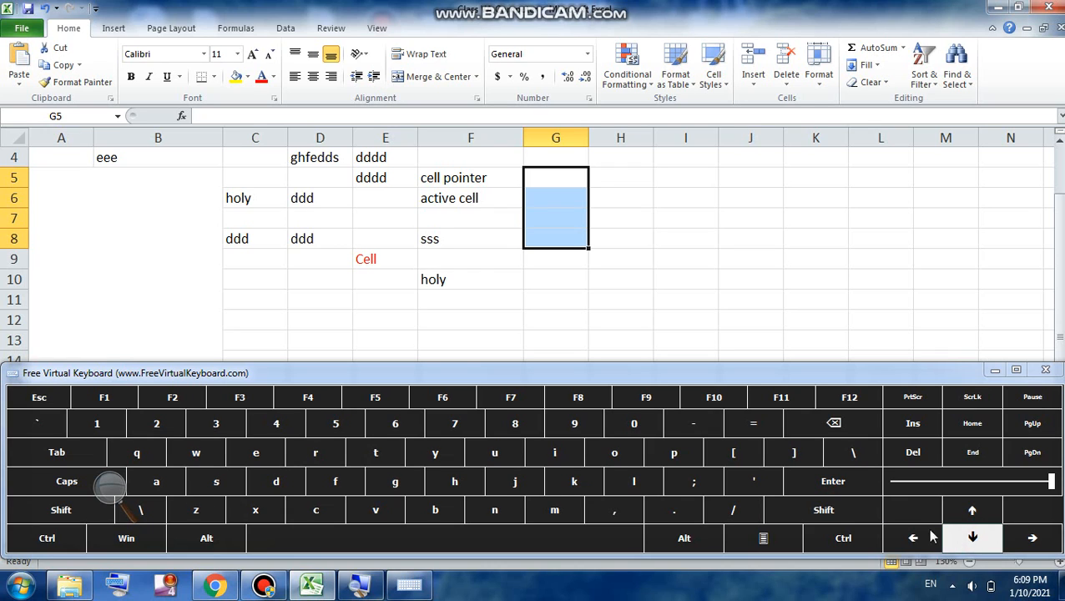
pyautogui.click(860, 512)
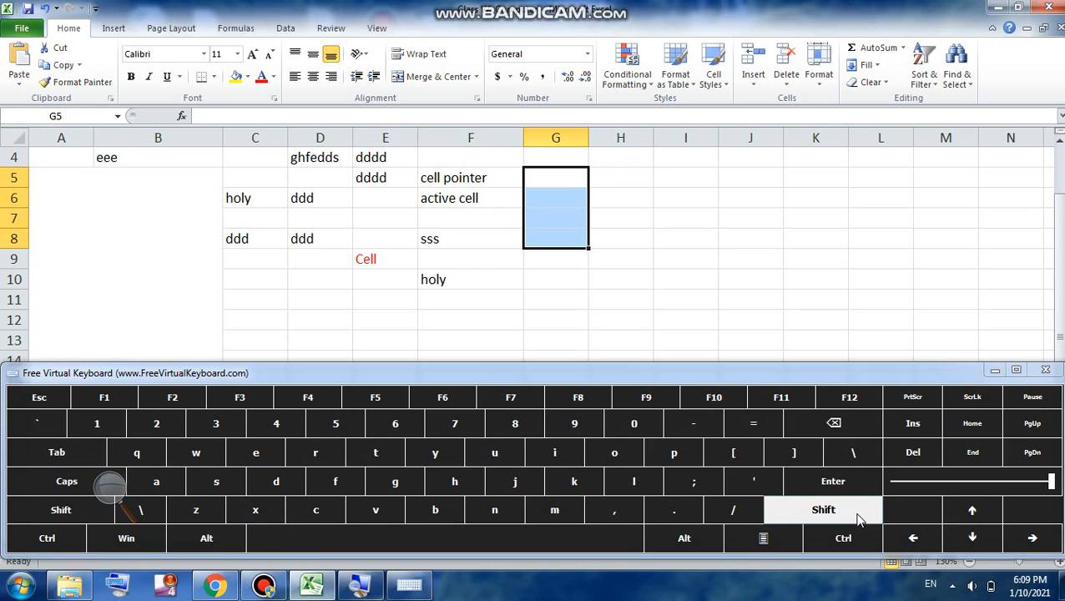
pyautogui.click(966, 541)
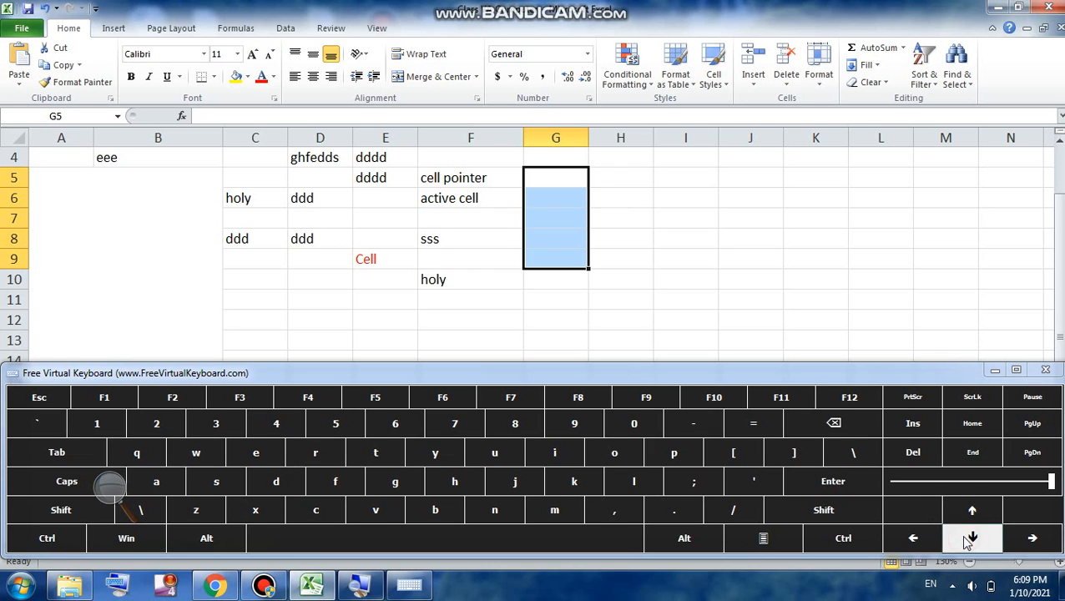
pyautogui.click(852, 511)
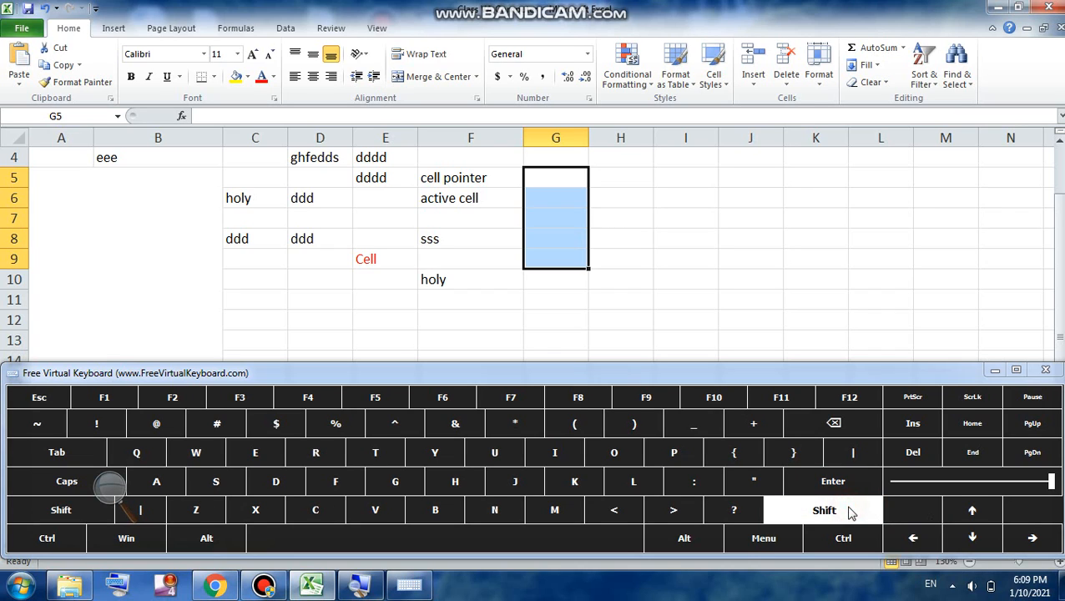
pyautogui.click(969, 541)
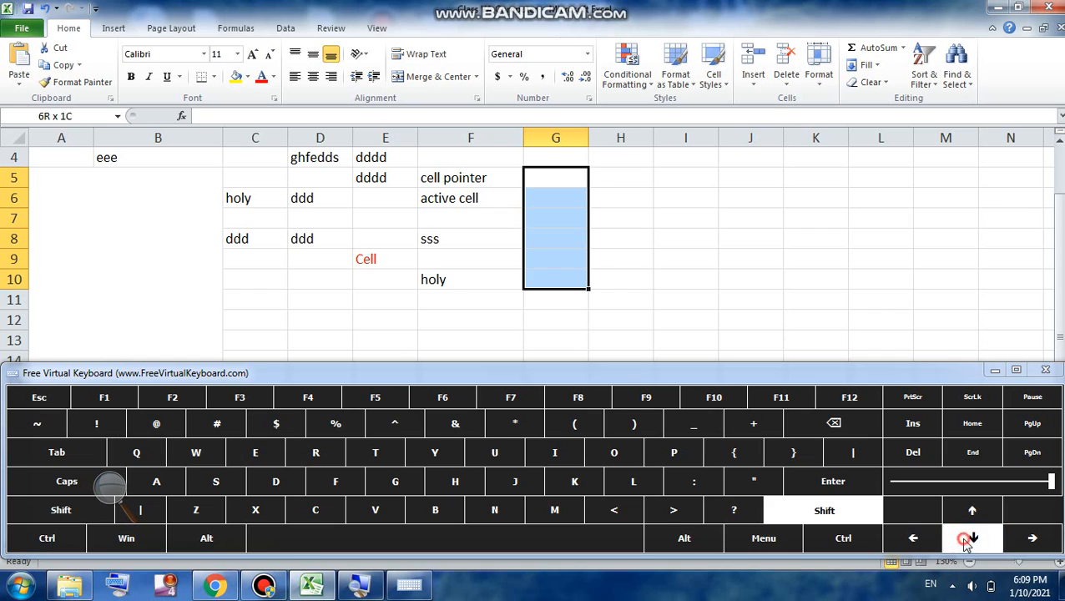
pyautogui.click(865, 511)
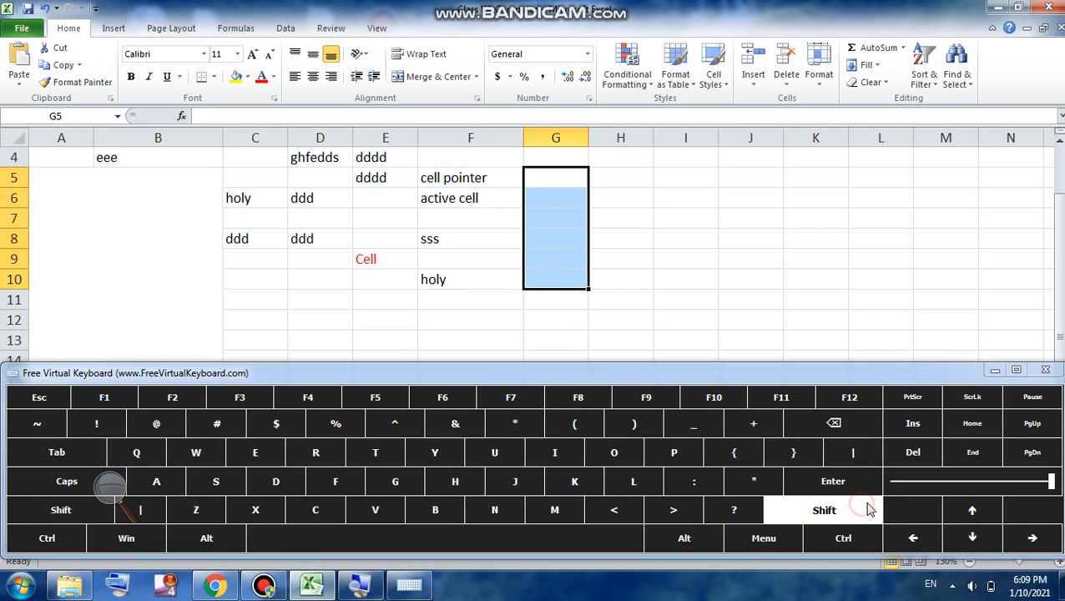
pyautogui.click(1027, 541)
# Shrink the range back toward column G, move to F5, extend the selection to E5, and collapse it to cell E5.
pyautogui.click(864, 511)
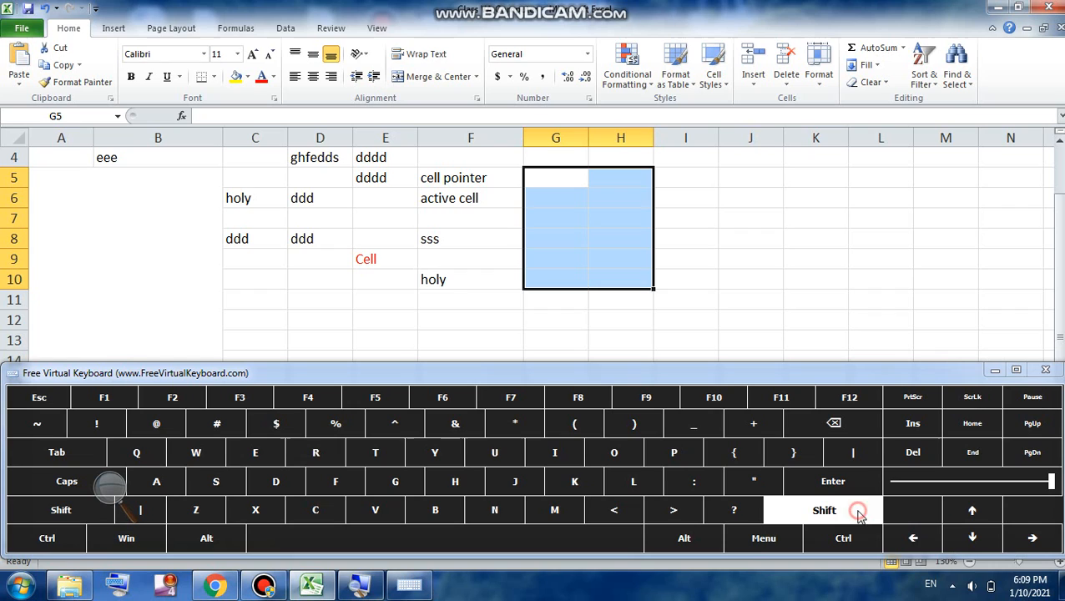
pyautogui.click(913, 541)
pyautogui.click(913, 541)
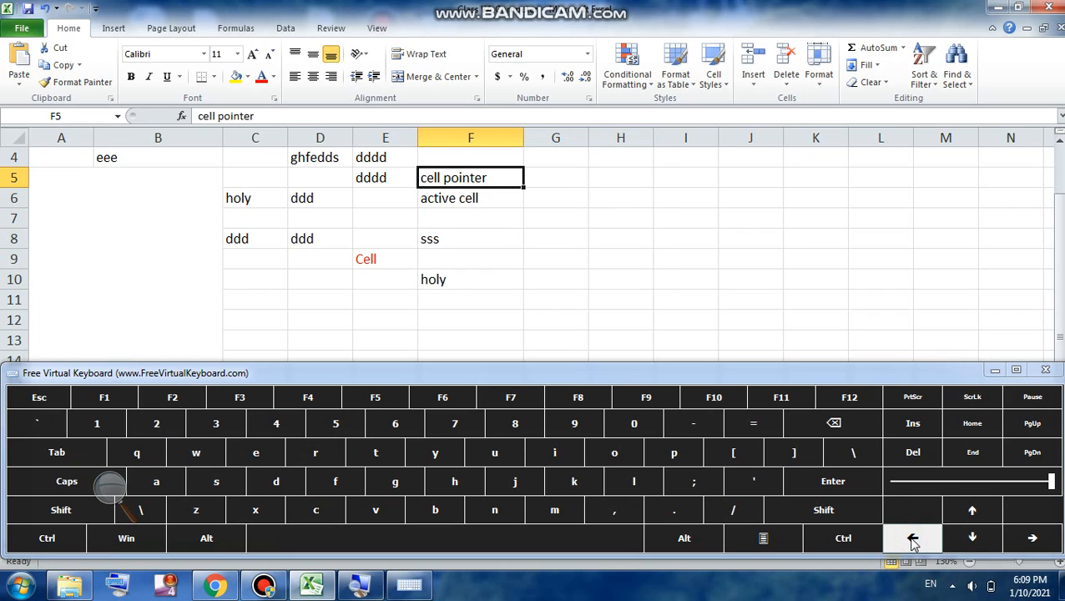
pyautogui.click(860, 511)
pyautogui.click(914, 541)
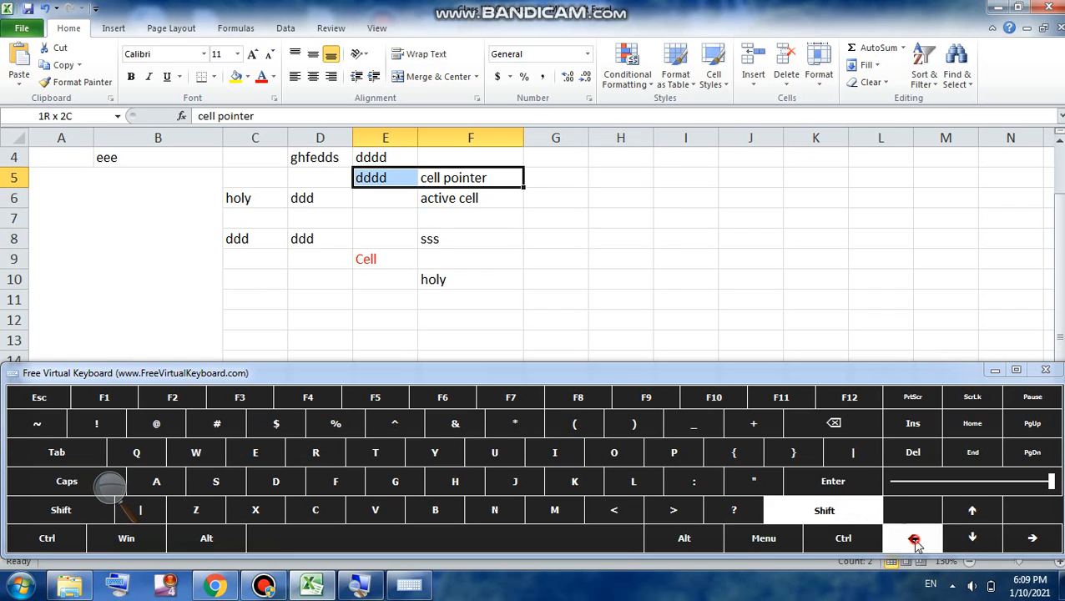
pyautogui.click(913, 541)
# Extend the selection from E5 to cover E5:F7, and reduce it by one row to E5:F6.
pyautogui.click(852, 511)
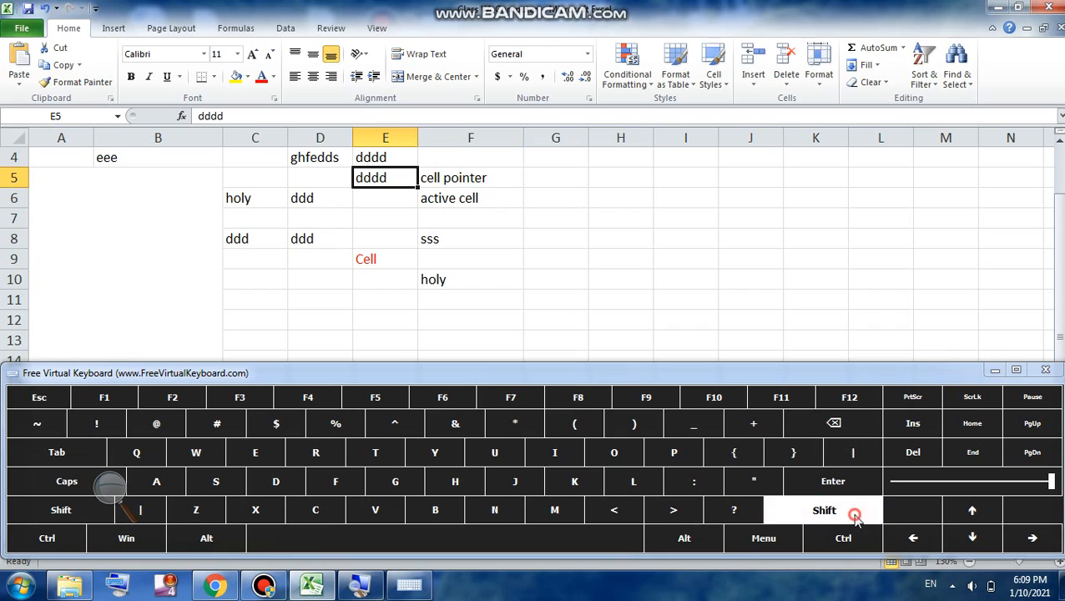
pyautogui.click(957, 541)
pyautogui.click(854, 508)
pyautogui.click(962, 538)
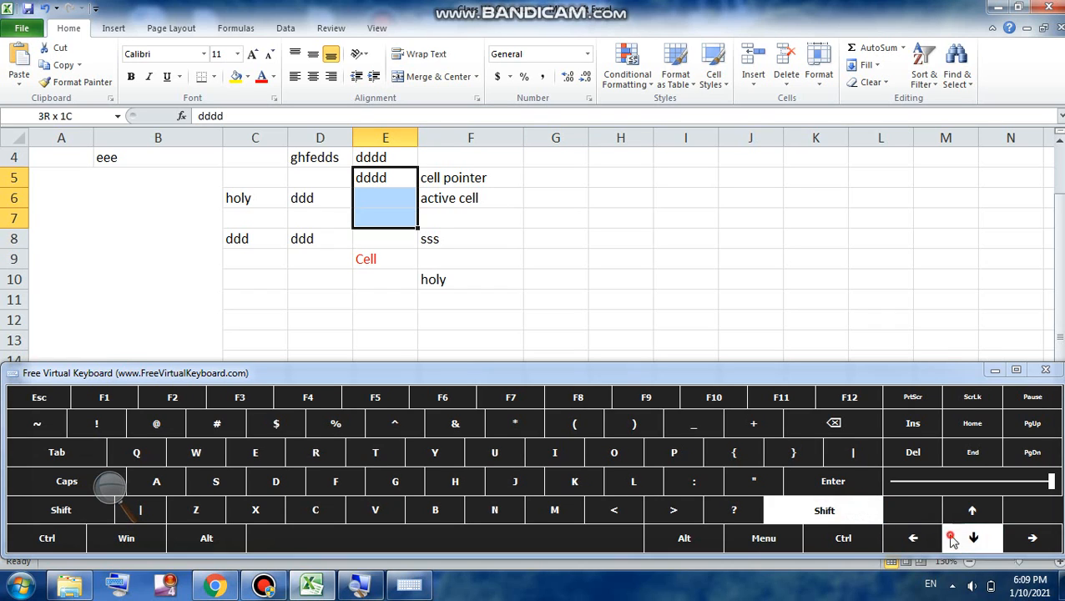
pyautogui.click(860, 511)
pyautogui.click(1030, 539)
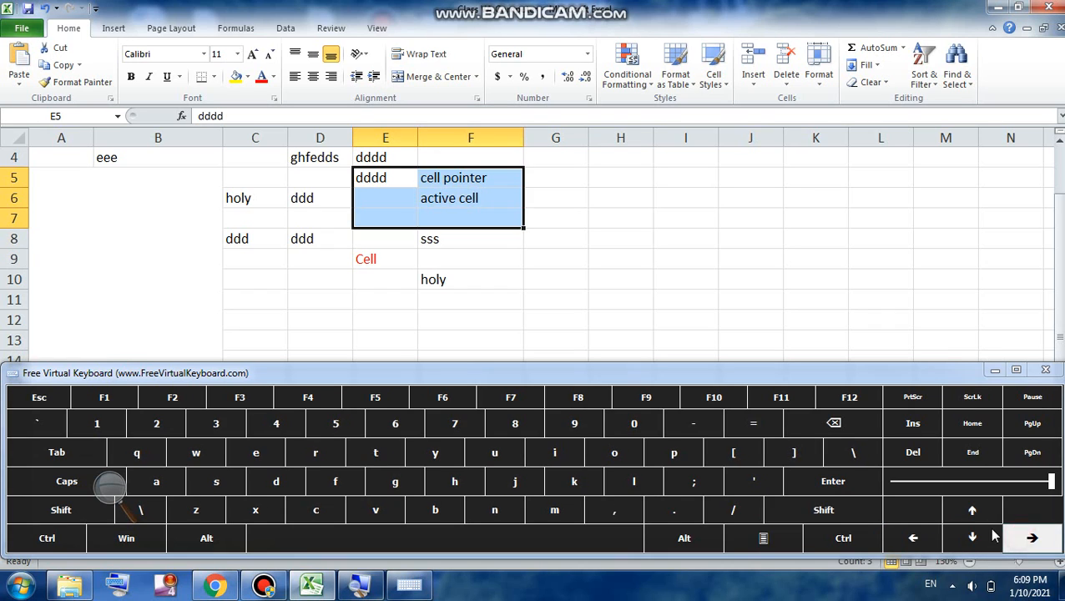
pyautogui.click(853, 509)
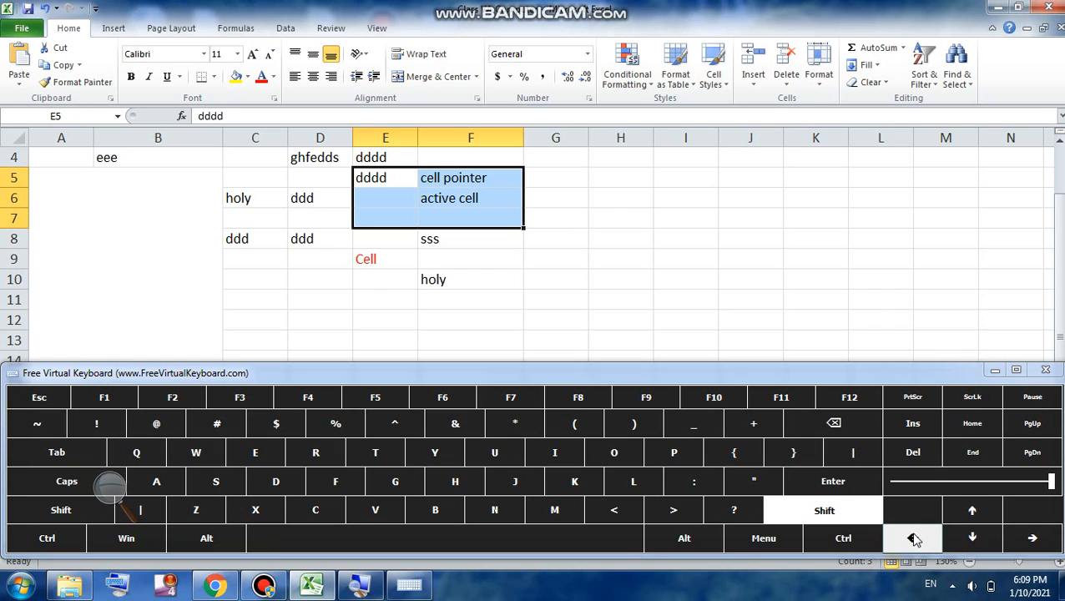
pyautogui.click(973, 514)
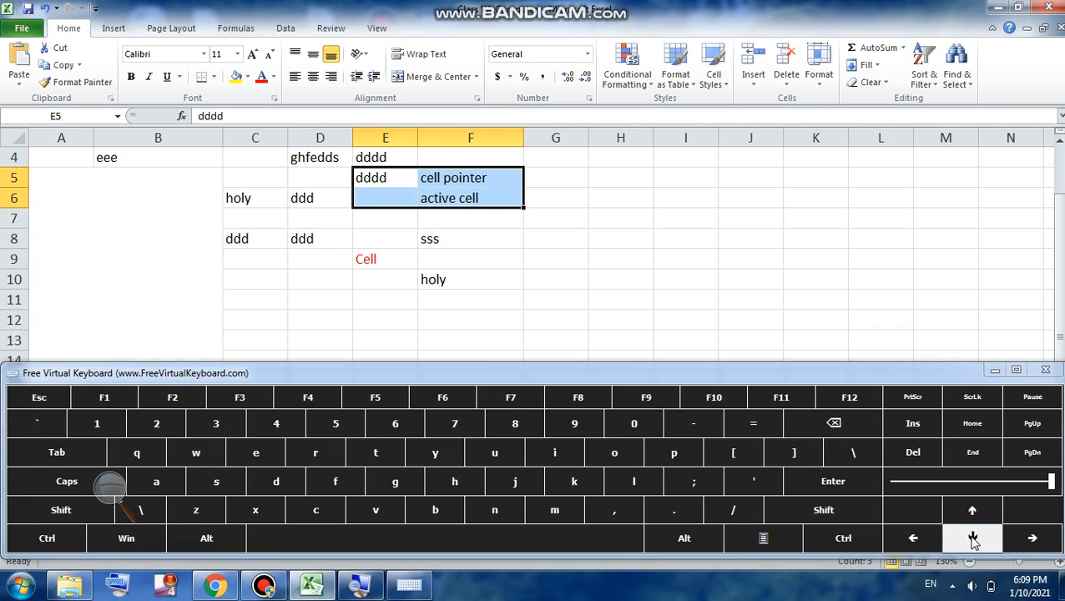
# Move to cell E6 and extend the selection down and across to cover E6:F7.
pyautogui.click(970, 537)
pyautogui.click(867, 516)
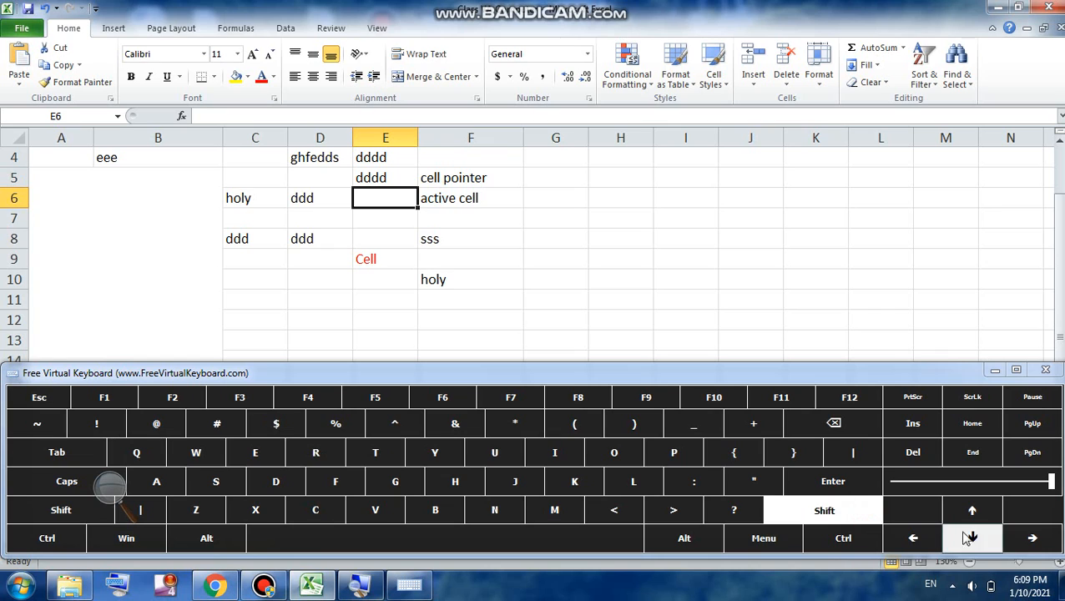
pyautogui.click(971, 537)
pyautogui.click(862, 516)
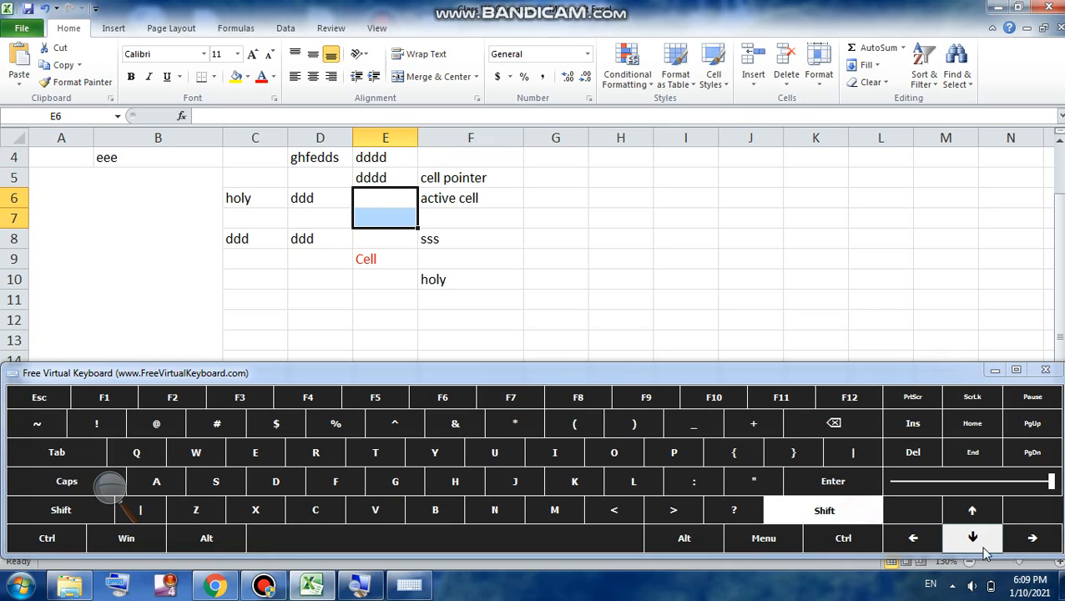
pyautogui.click(1032, 538)
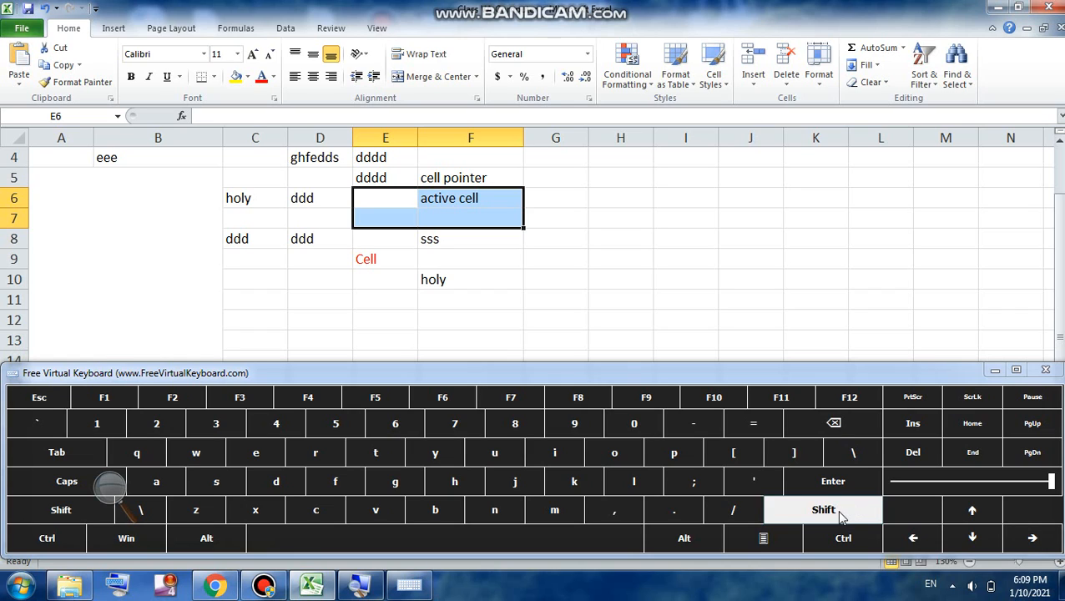
# Move to cell E7 and extend the selection down to E8.
pyautogui.click(973, 541)
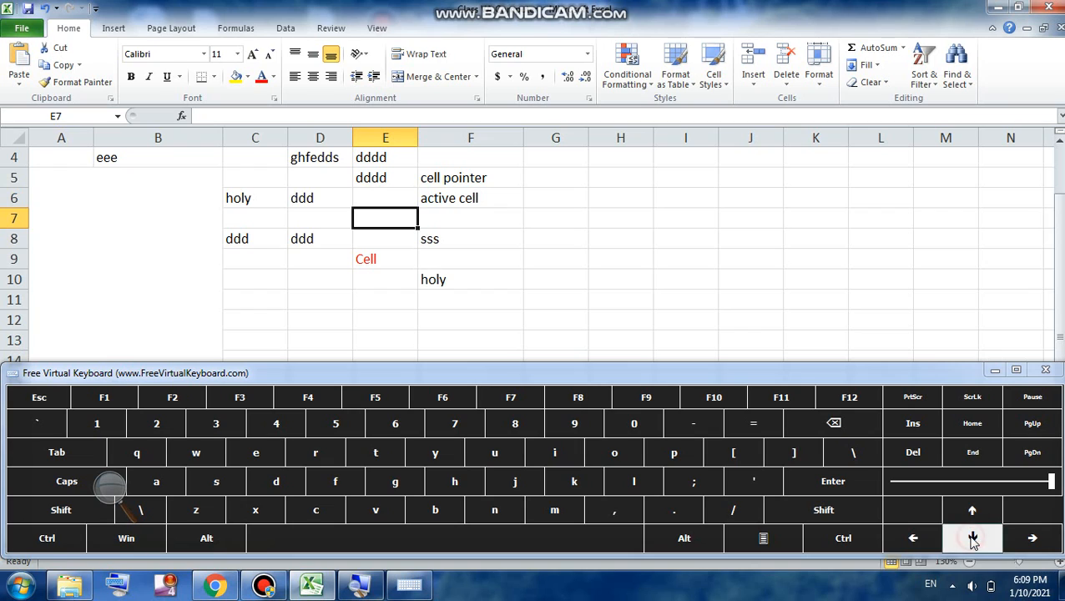
pyautogui.click(845, 518)
pyautogui.click(971, 538)
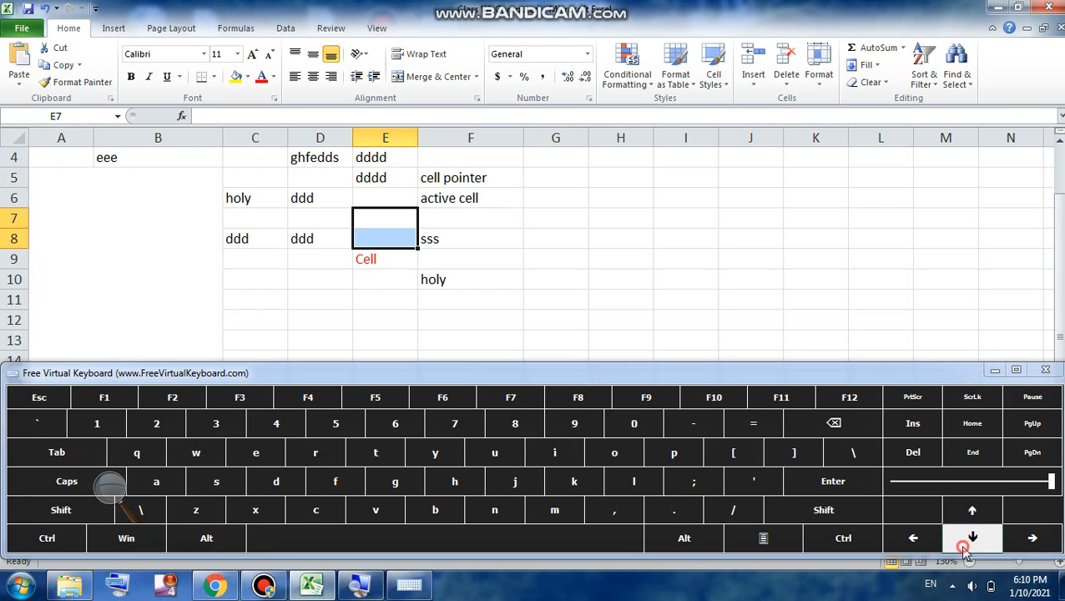